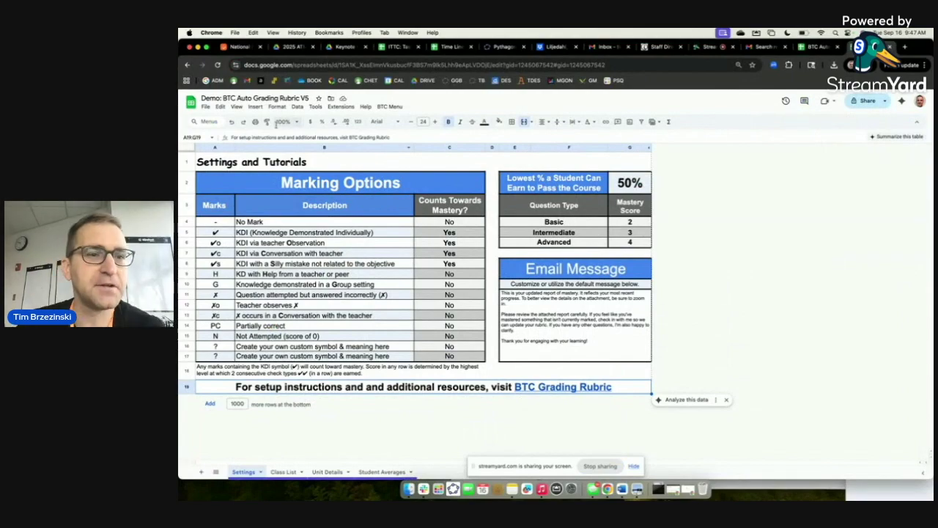
# Switch to the Class List sheet to view the three entered student names.
pyautogui.scroll(5, 191, 103)
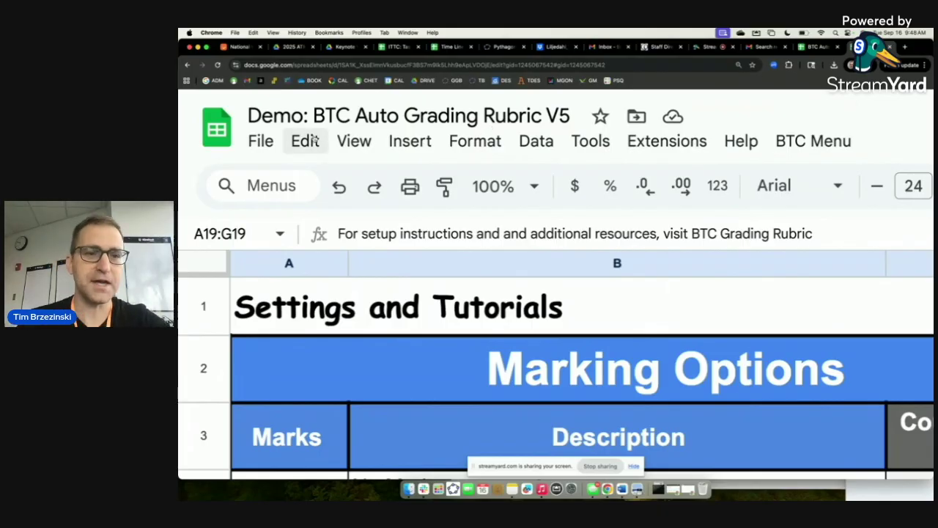
pyautogui.scroll(-5, 216, 136)
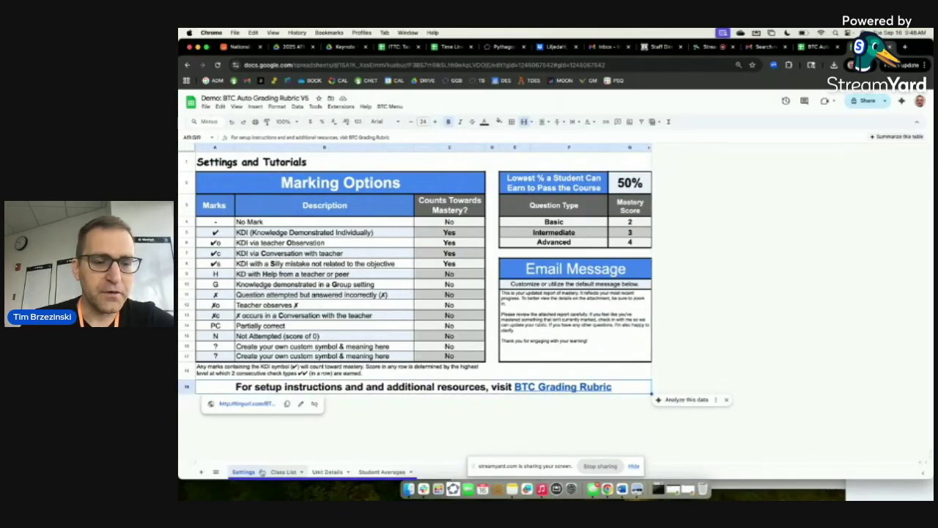
pyautogui.scroll(5, 247, 473)
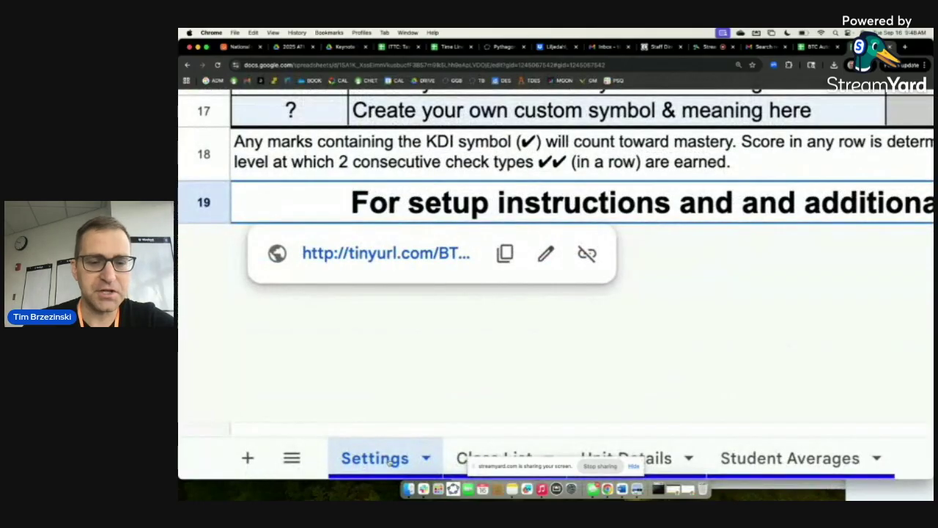
pyautogui.hscroll(3, 392, 460)
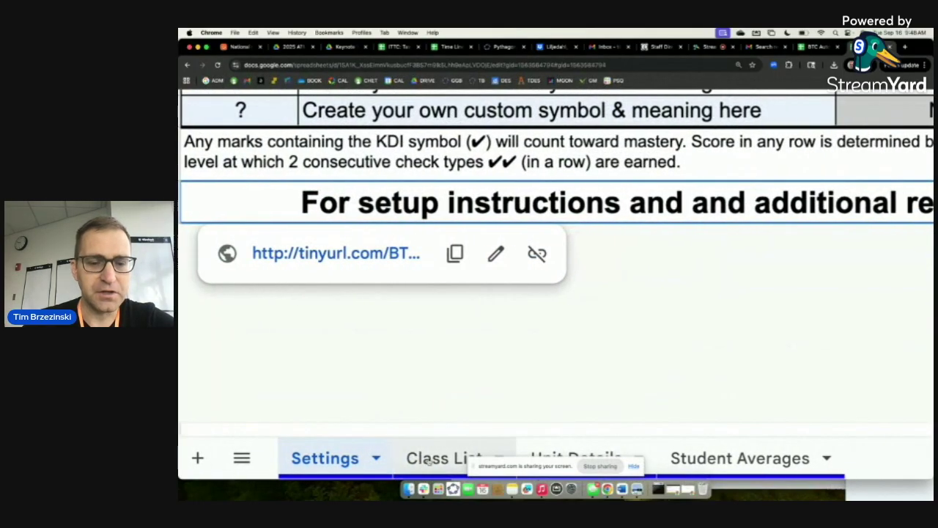
pyautogui.click(429, 460)
pyautogui.scroll(-5, 429, 460)
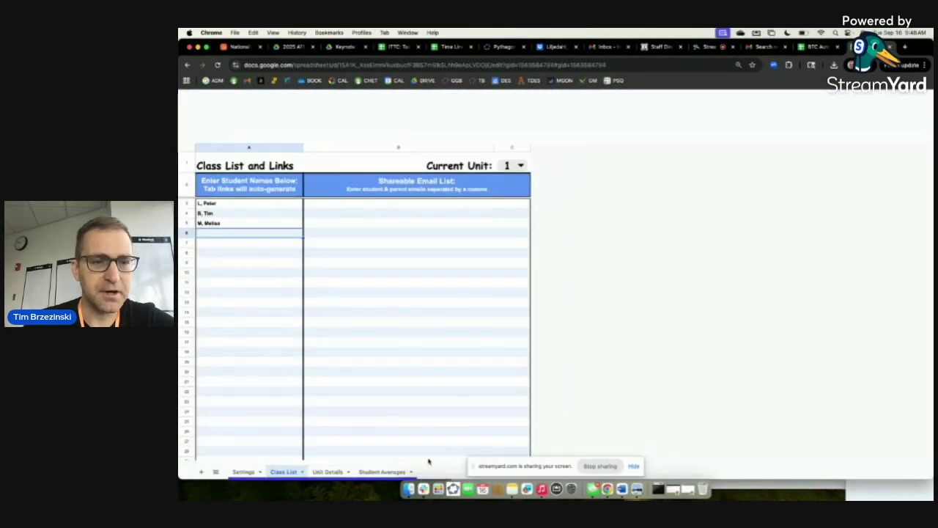
# Browse the Unit Details and Student Averages sheets, then return to Settings and Tutorials.
pyautogui.click(328, 472)
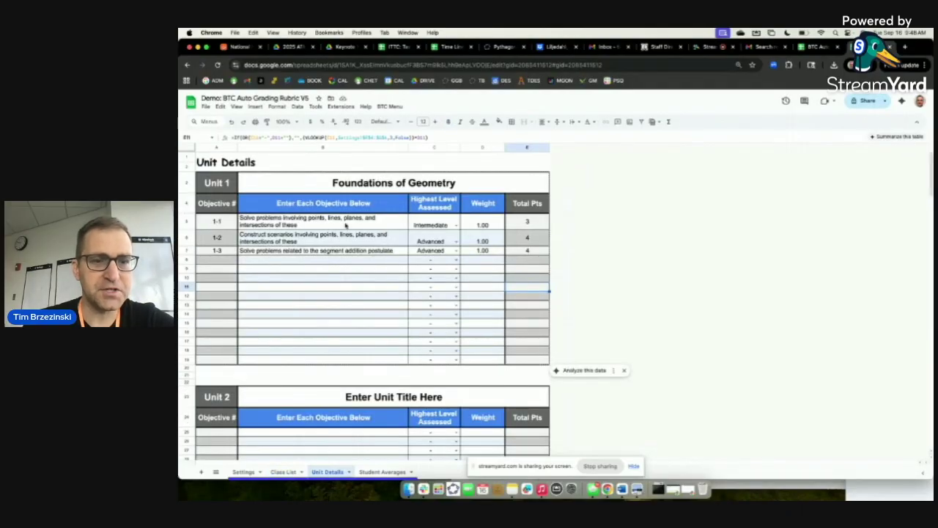
pyautogui.scroll(5, 327, 272)
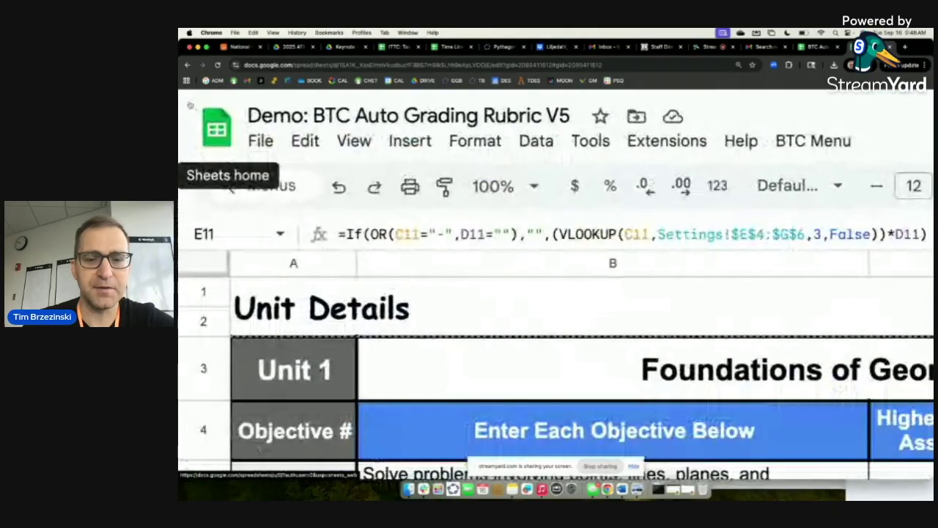
pyautogui.scroll(-5, 327, 272)
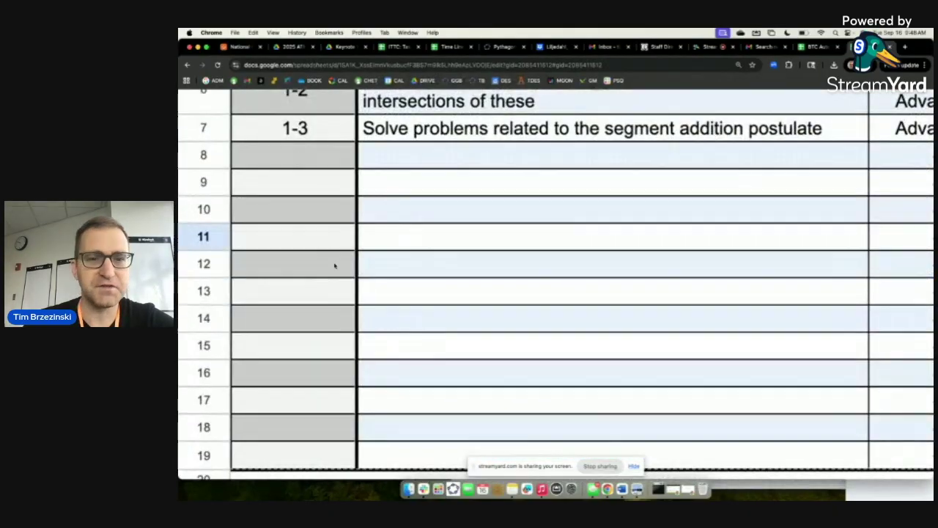
pyautogui.hscroll(1, 332, 245)
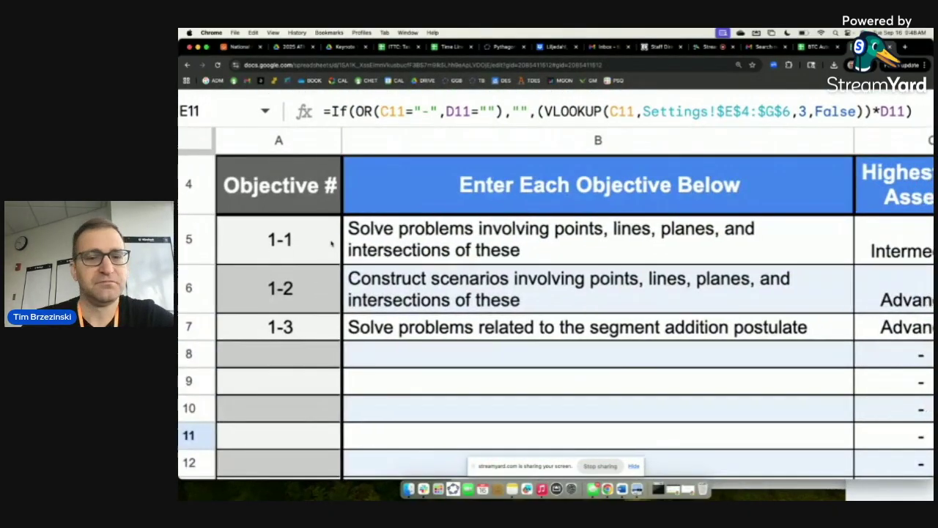
pyautogui.scroll(-1, 242, 111)
pyautogui.scroll(-3, 242, 111)
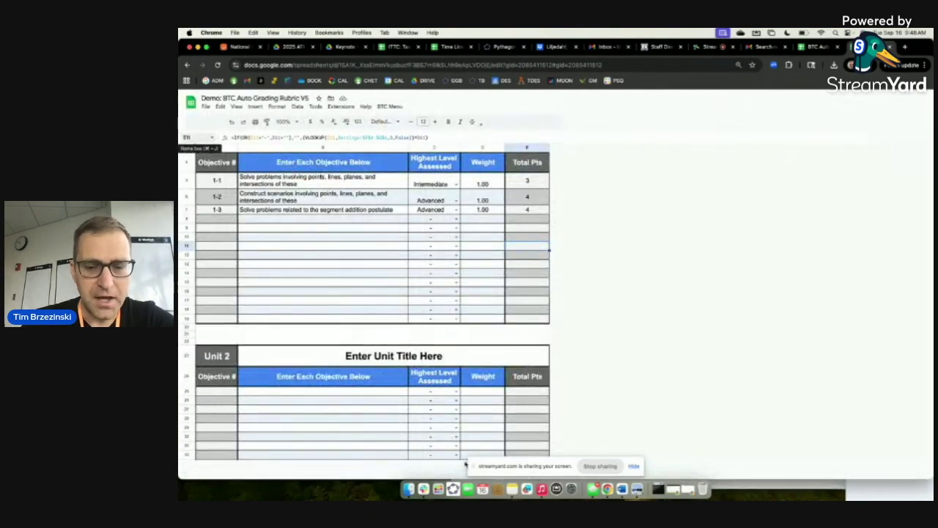
pyautogui.click(635, 467)
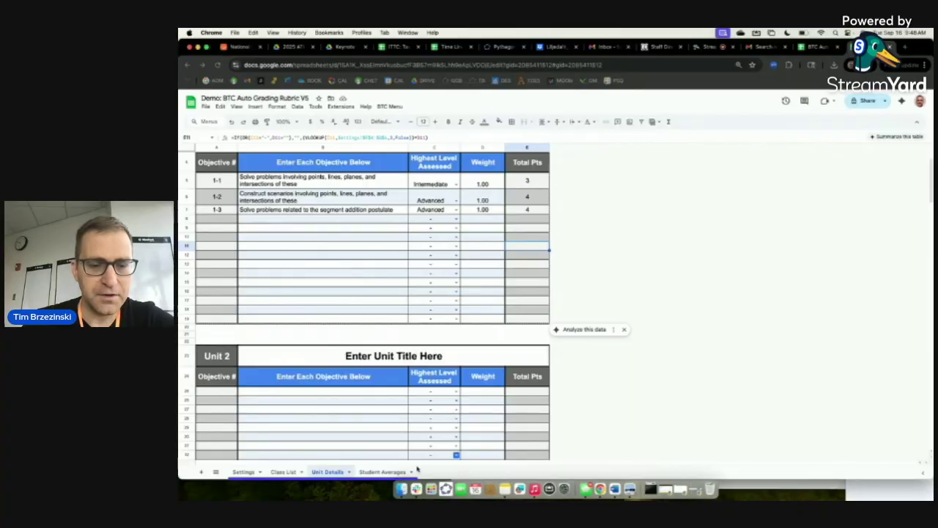
pyautogui.click(392, 473)
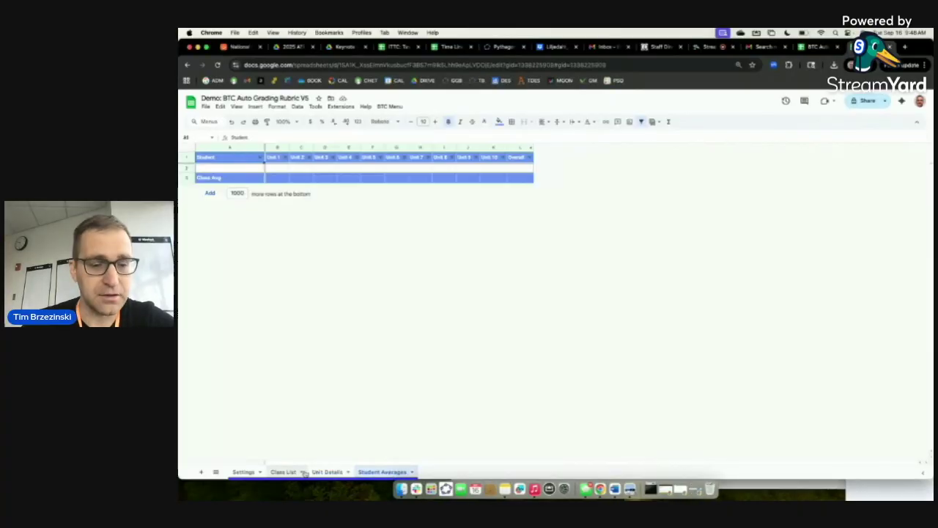
pyautogui.click(242, 473)
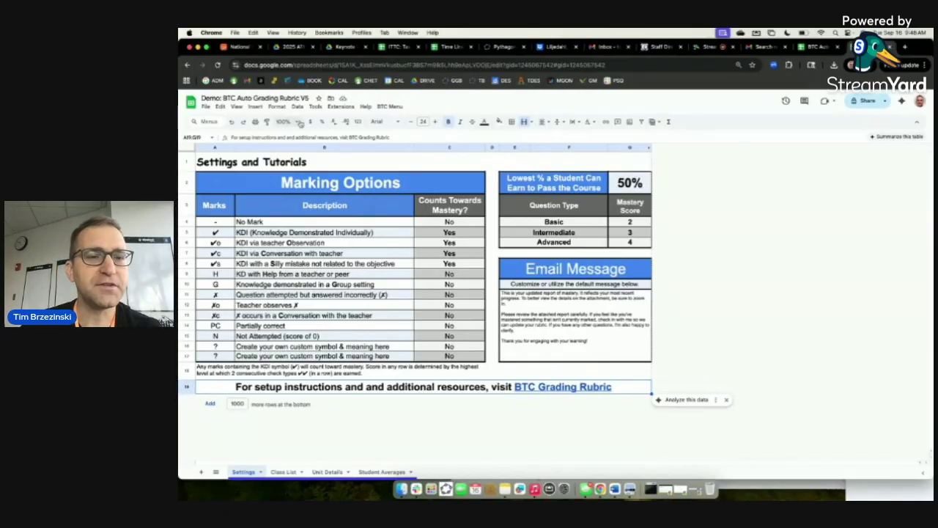
# Zoom the Settings sheet to 150%.
pyautogui.click(296, 122)
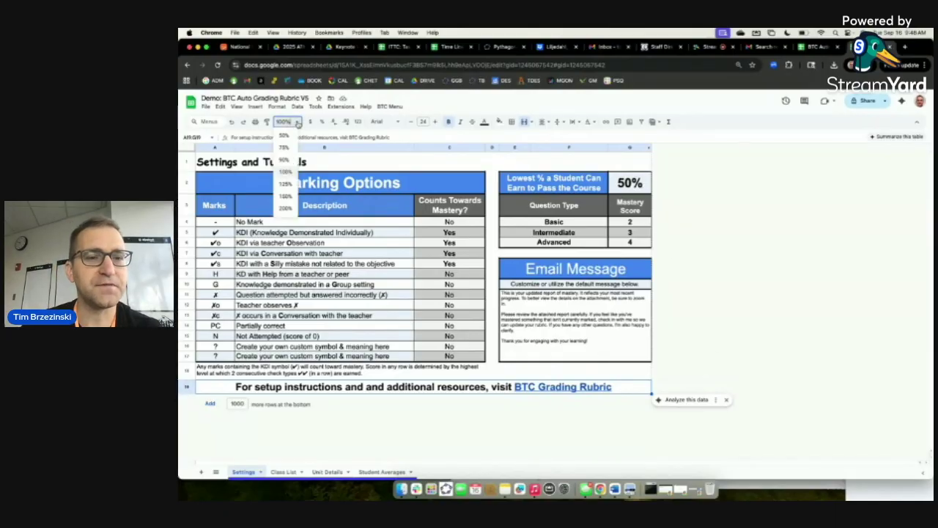
pyautogui.click(291, 196)
pyautogui.scroll(-1, 513, 260)
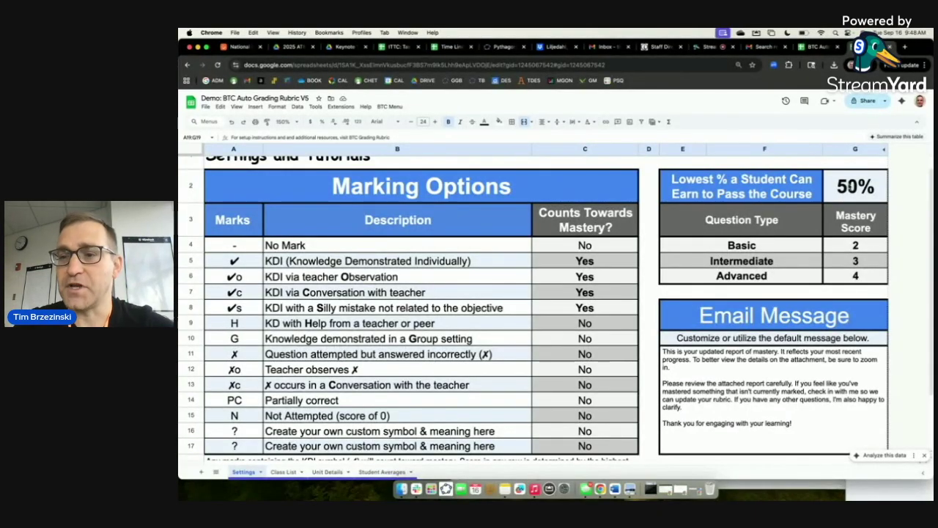
# Change the pass threshold in G2 to 60% and check the recalculated Advanced mastery score.
pyautogui.click(845, 189)
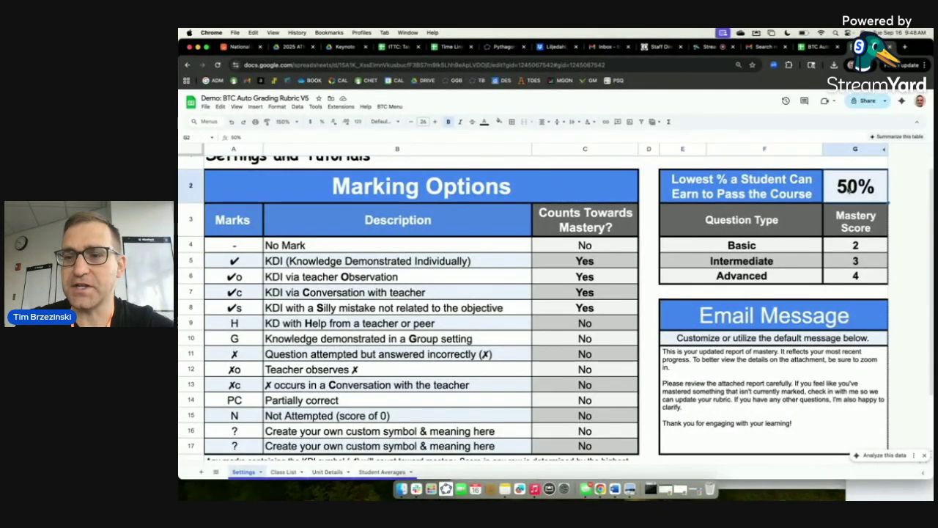
pyautogui.doubleClick(846, 183)
pyautogui.press('BackSpace')
pyautogui.write('6')
pyautogui.press('Return')
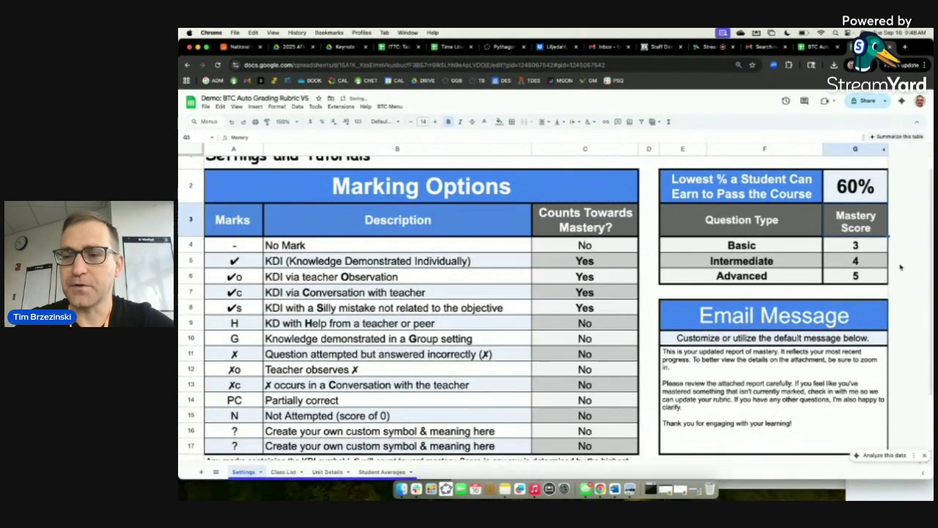
pyautogui.press('Down')
pyautogui.press('Down')
pyautogui.press('Down')
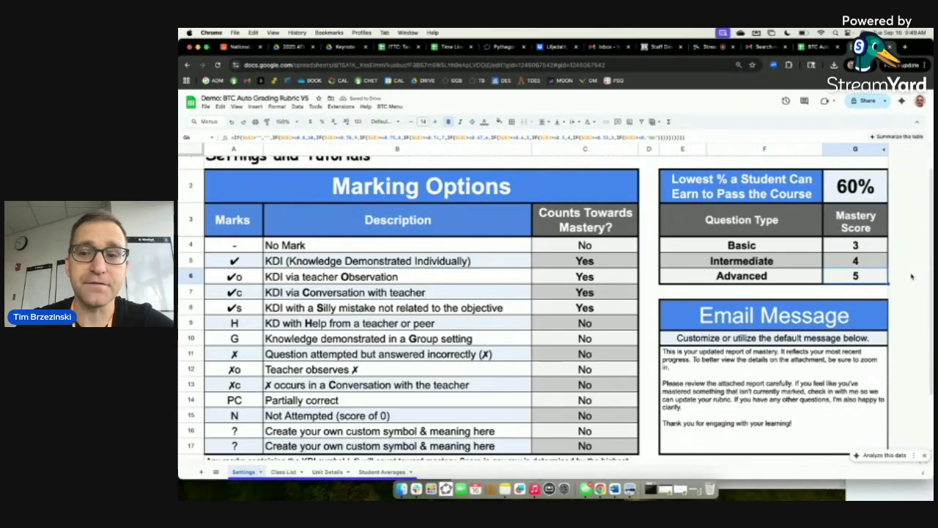
# Restore the G2 pass threshold to 50%.
pyautogui.press('Up')
pyautogui.press('Up')
pyautogui.press('Up')
pyautogui.press('Up')
pyautogui.press('Return')
pyautogui.press('Left')
pyautogui.press('Left')
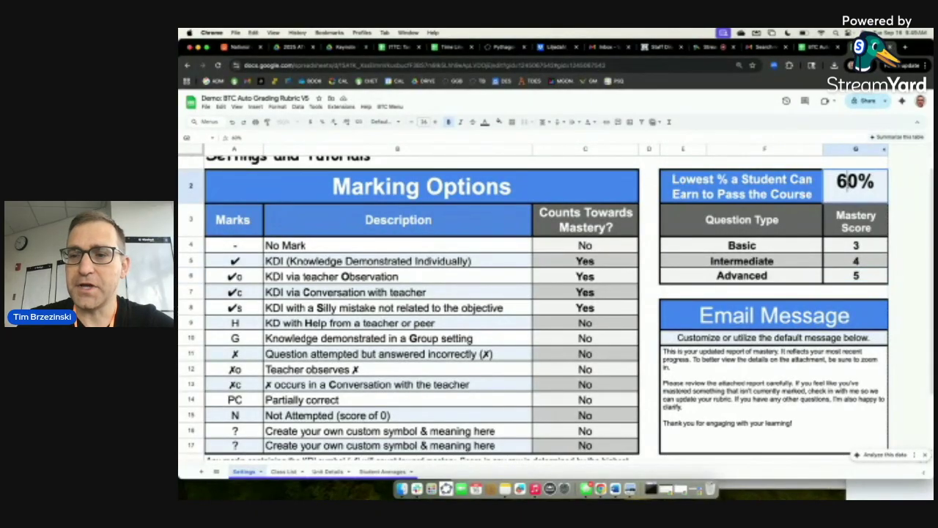
pyautogui.press('BackSpace')
pyautogui.write('5')
pyautogui.press('Return')
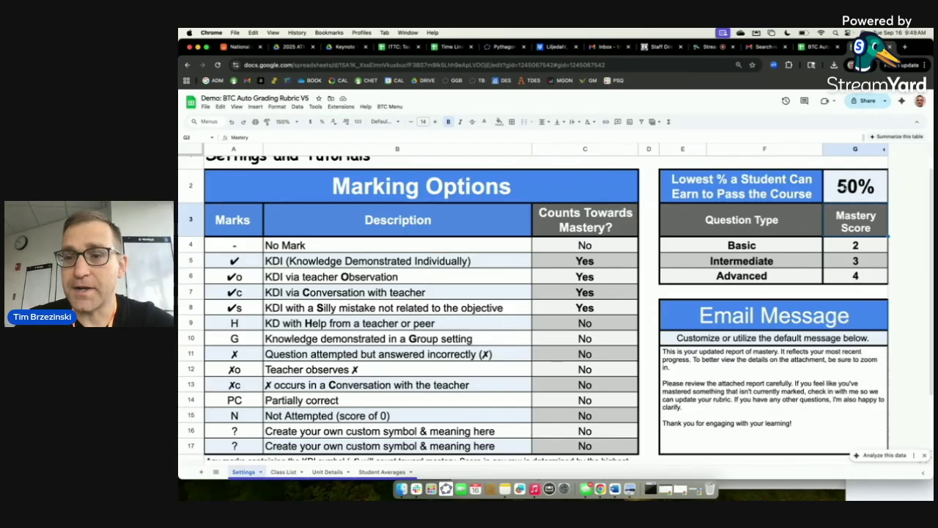
pyautogui.doubleClick(855, 187)
pyautogui.click(847, 187)
pyautogui.press('BackSpace')
pyautogui.write('6')
pyautogui.press('Return')
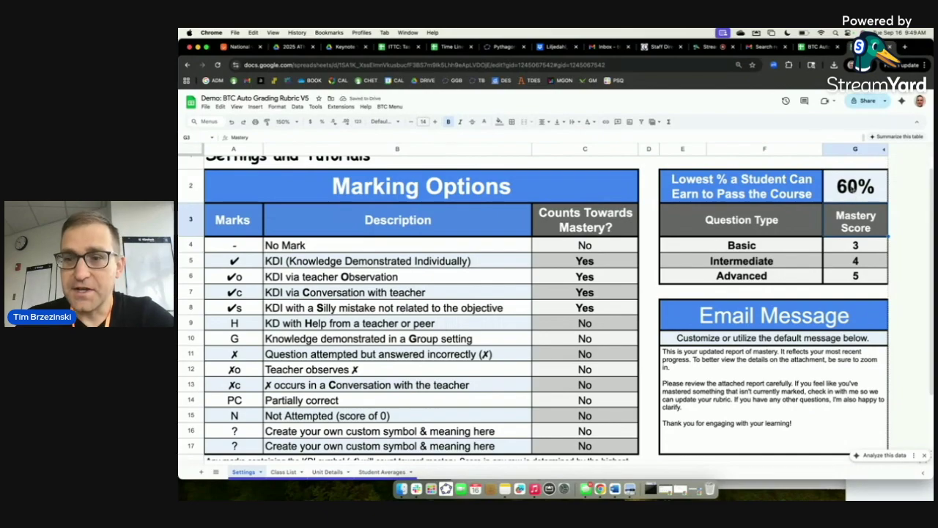
pyautogui.click(844, 188)
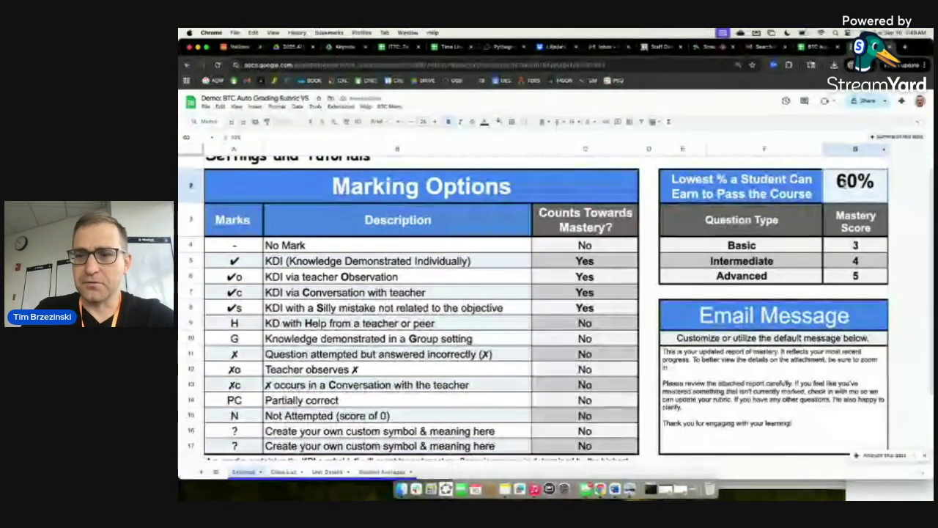
pyautogui.press('BackSpace')
pyautogui.write('75')
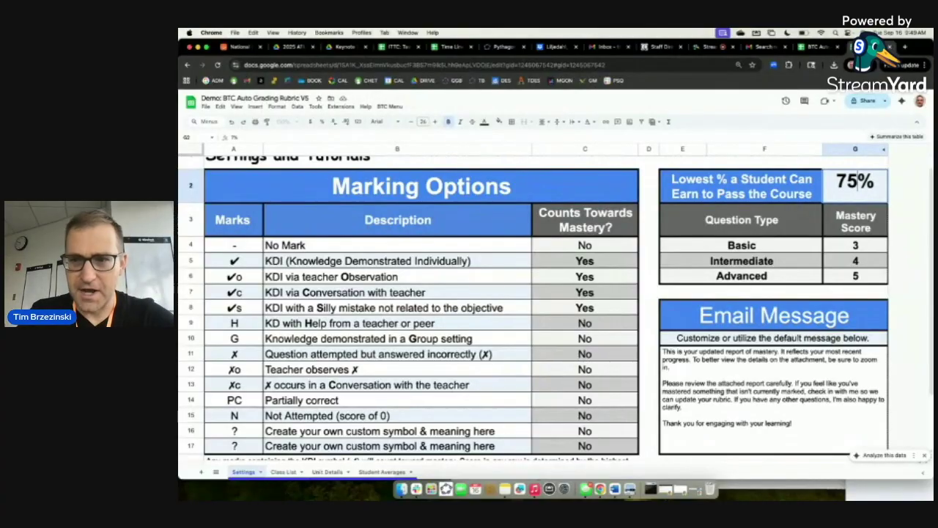
pyautogui.press('Return')
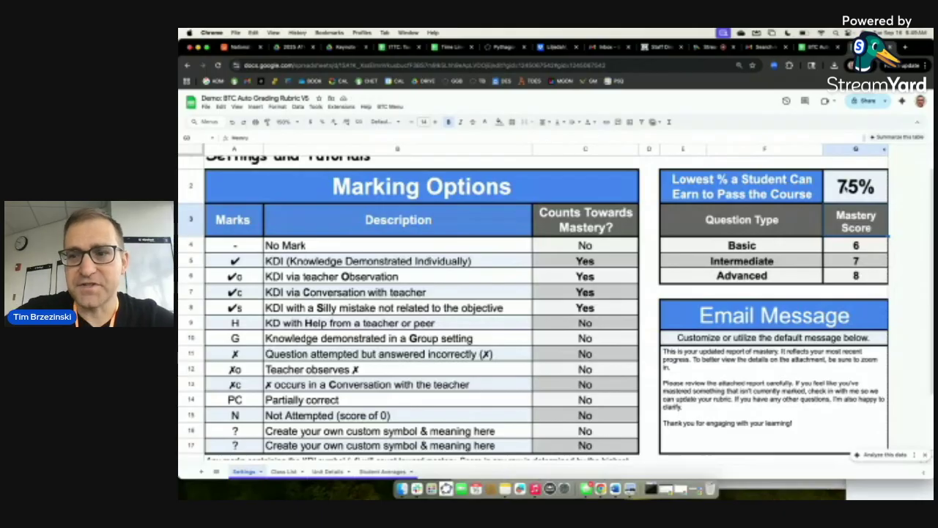
pyautogui.click(850, 189)
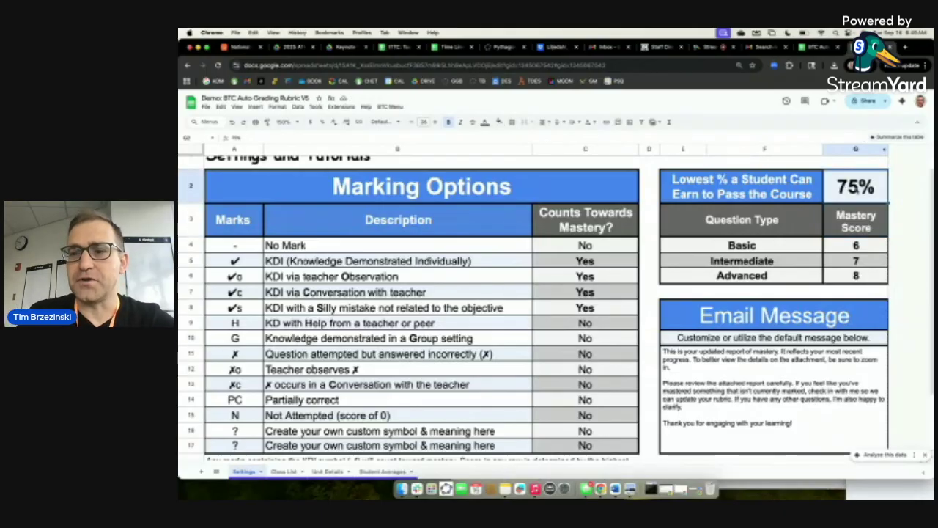
pyautogui.press('BackSpace')
pyautogui.write('50')
pyautogui.press('Return')
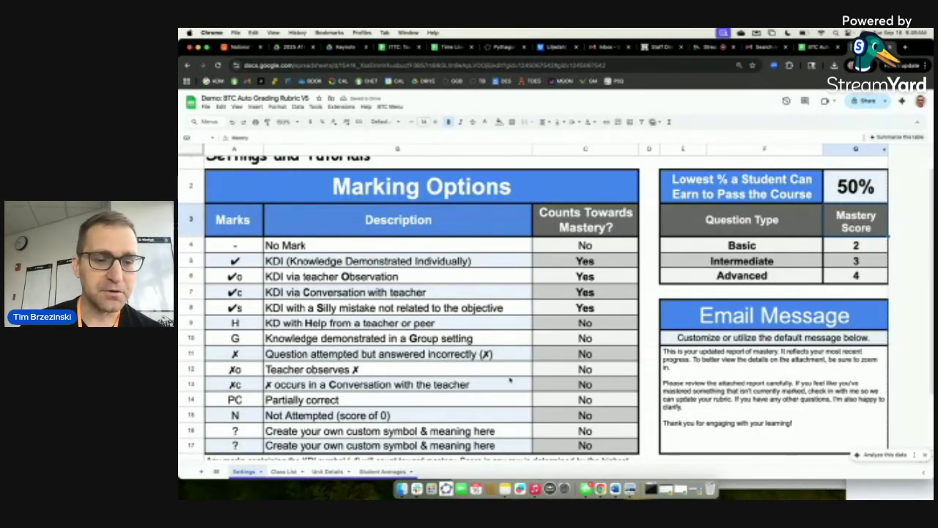
# Look at Class List and Unit Details, then open the BTC Menu on Class List.
pyautogui.click(285, 471)
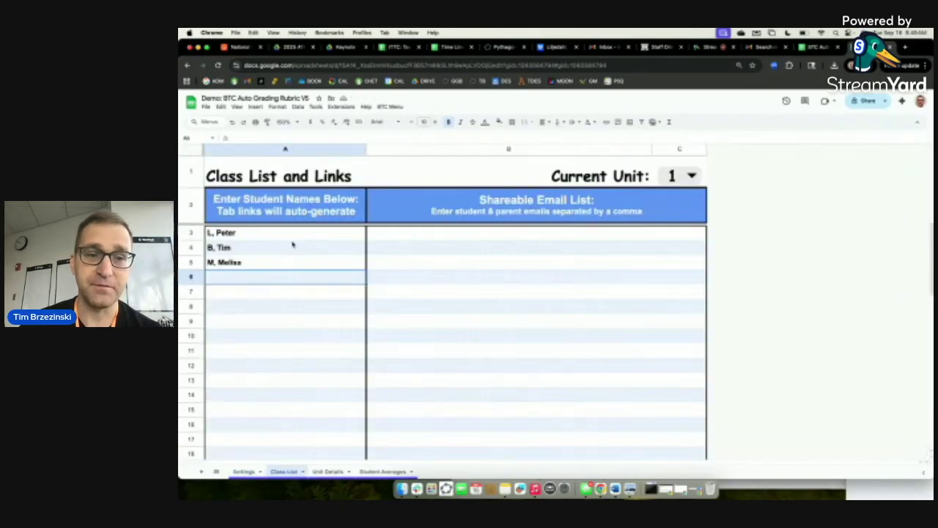
pyautogui.click(328, 471)
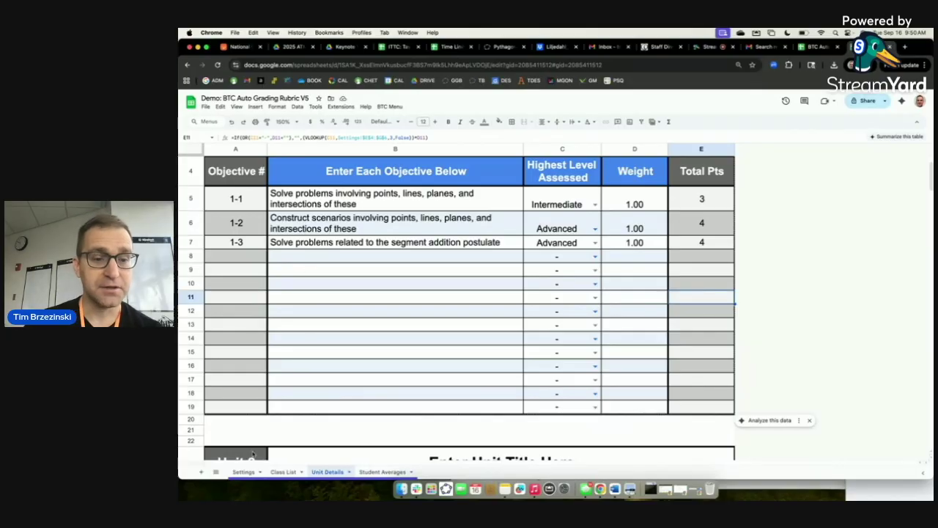
pyautogui.click(281, 472)
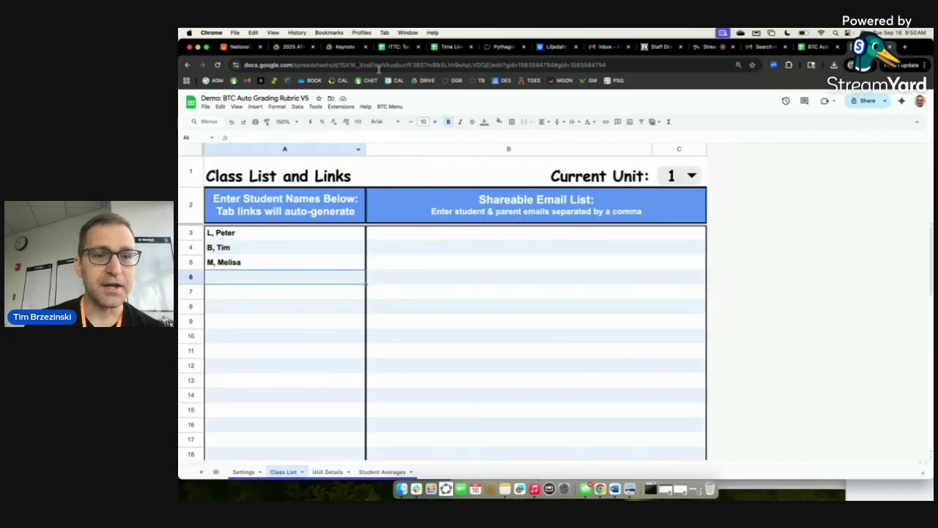
pyautogui.click(391, 107)
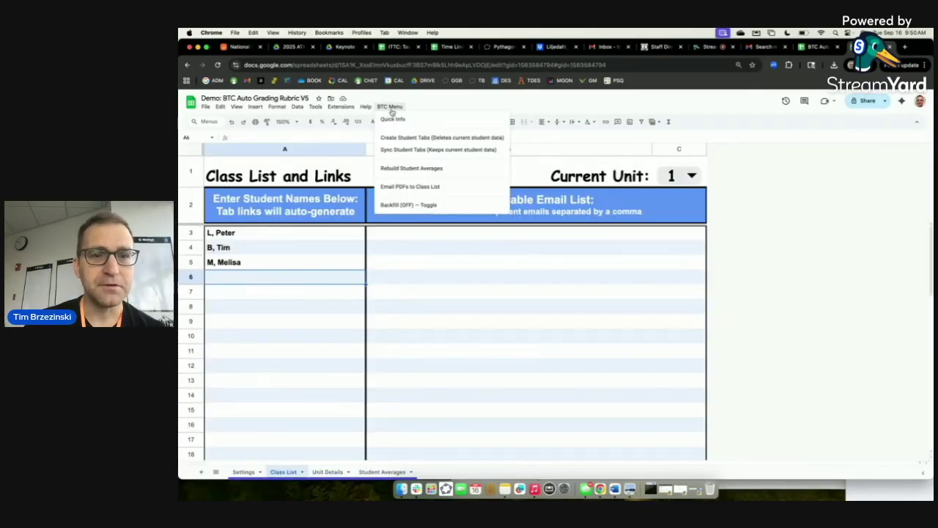
# Run BTC Menu > Create Student Tabs (Deletes current student data).
pyautogui.scroll(2, 391, 107)
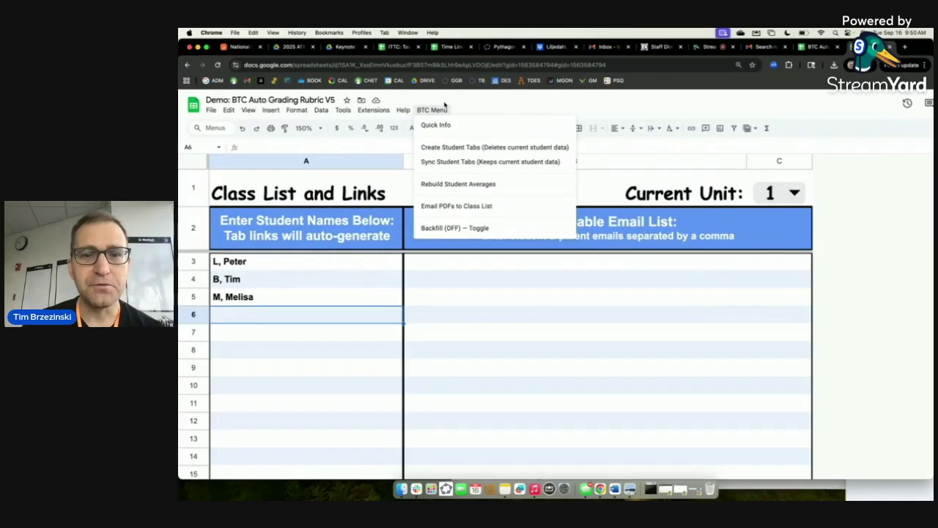
pyautogui.scroll(-2, 433, 111)
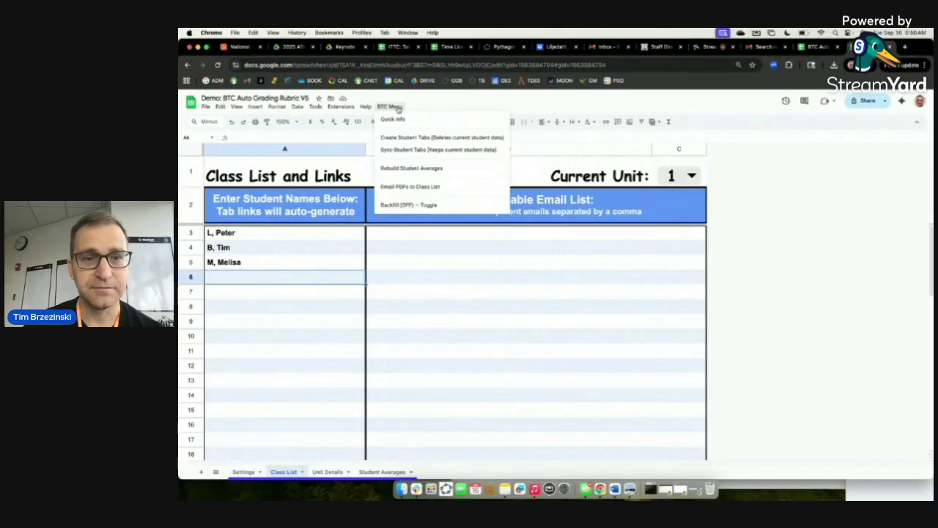
pyautogui.scroll(2, 398, 109)
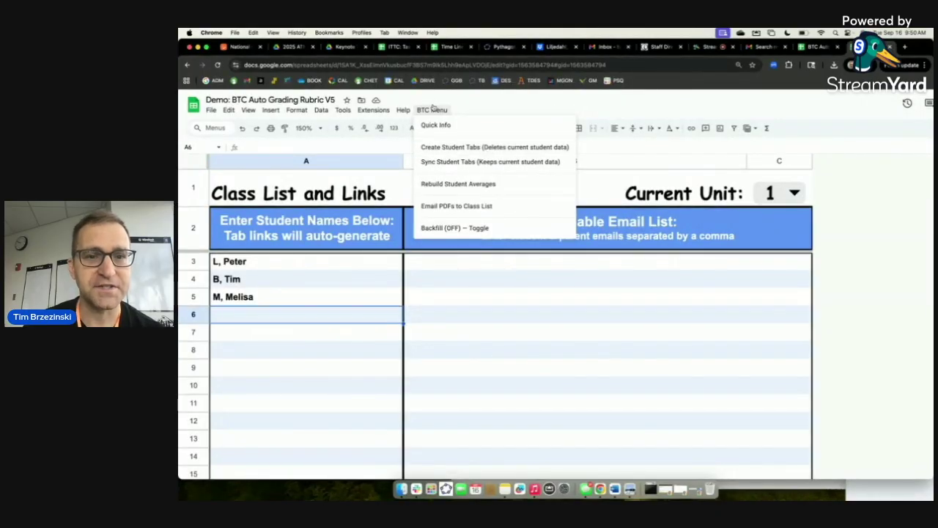
pyautogui.scroll(-2, 426, 114)
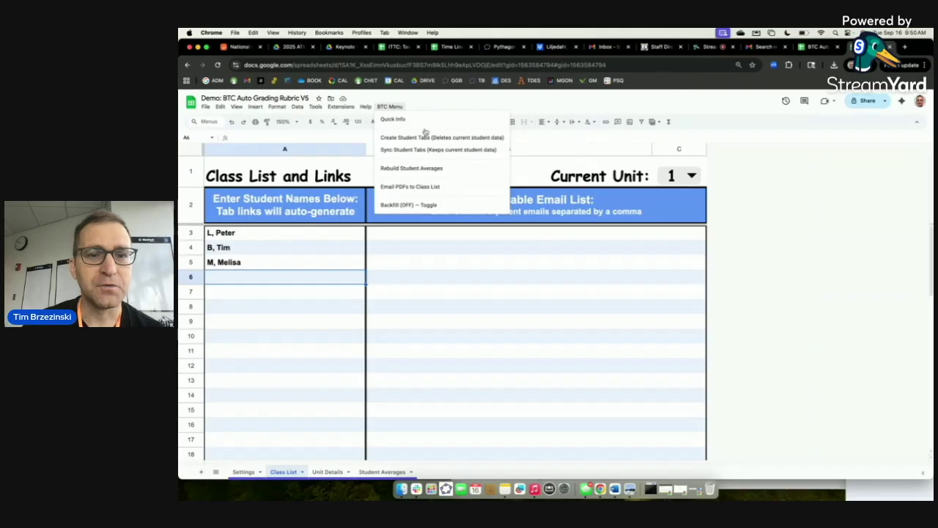
pyautogui.click(425, 139)
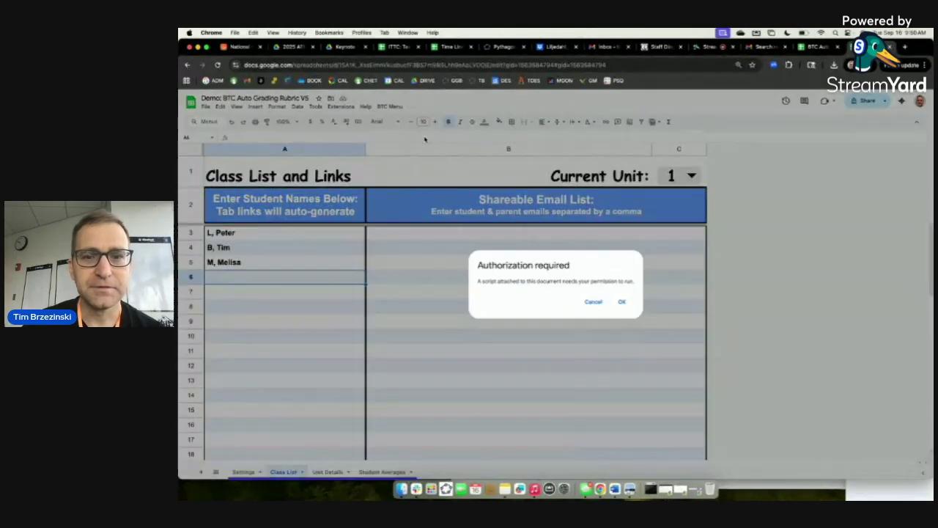
# Authorize the script with your Google account, granting all requested permissions.
pyautogui.click(623, 301)
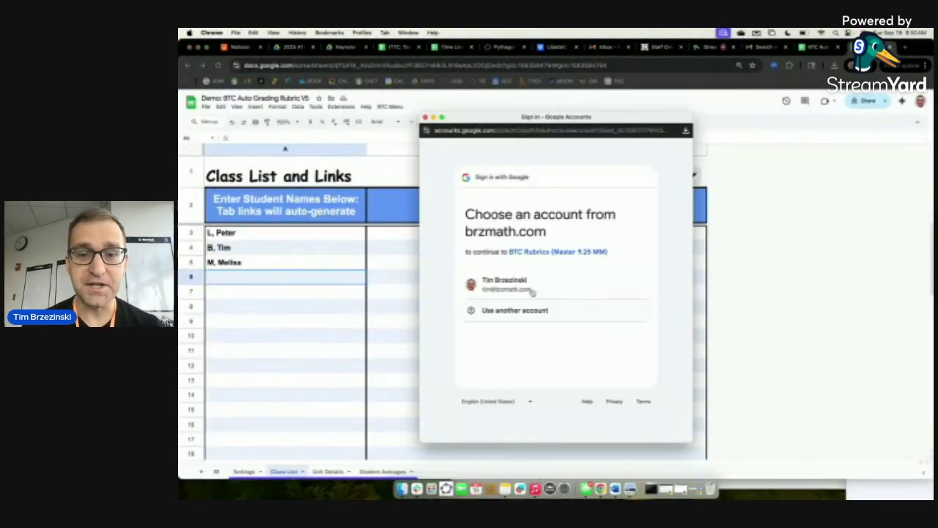
pyautogui.click(520, 287)
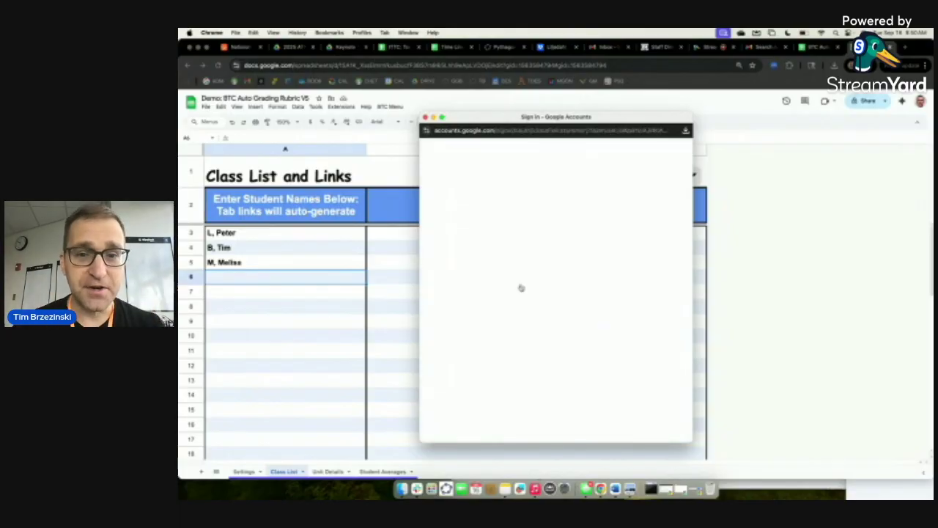
pyautogui.click(470, 320)
pyautogui.scroll(-1, 551, 319)
pyautogui.scroll(-5, 551, 321)
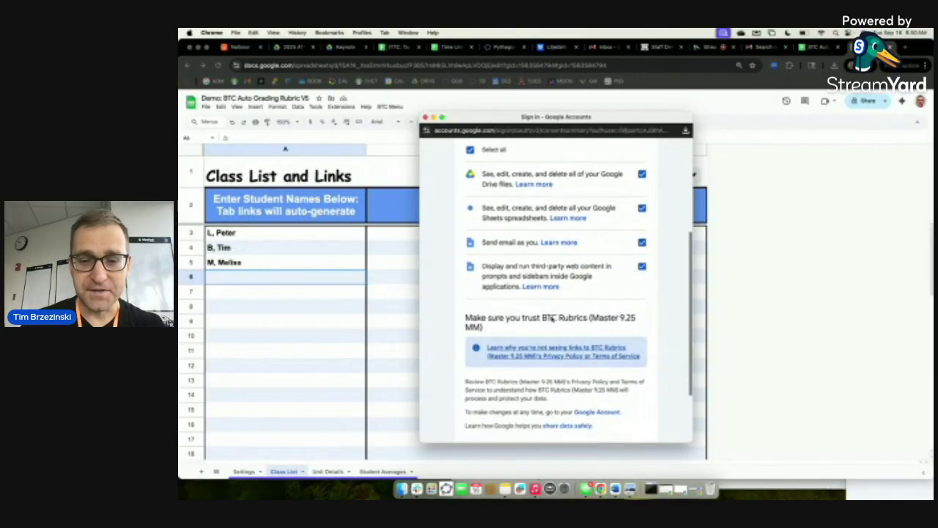
pyautogui.click(603, 392)
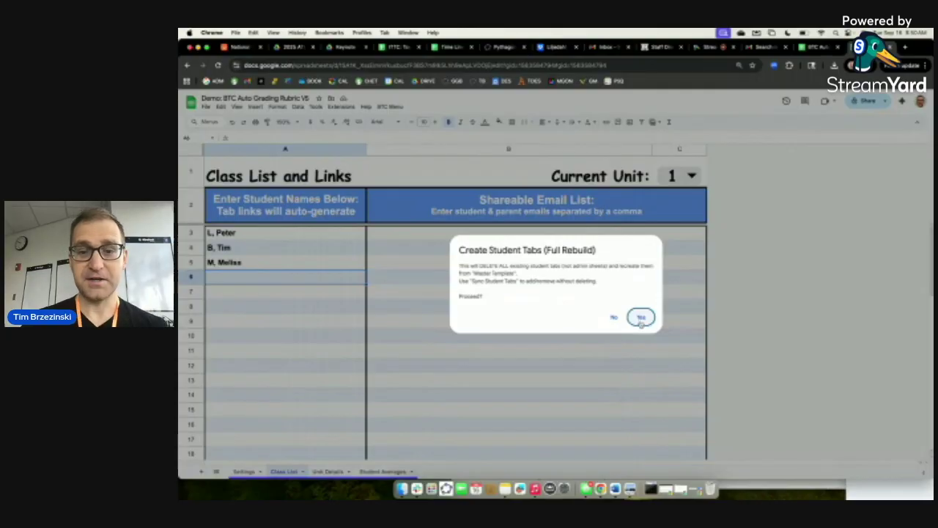
# Confirm the Create Student Tabs (Full Rebuild) and dismiss the completion message.
pyautogui.click(641, 318)
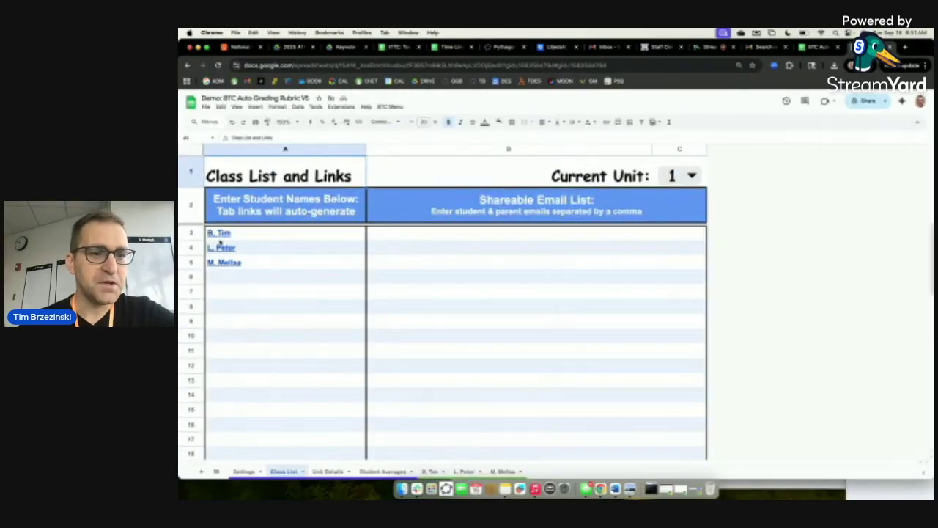
pyautogui.press('Return')
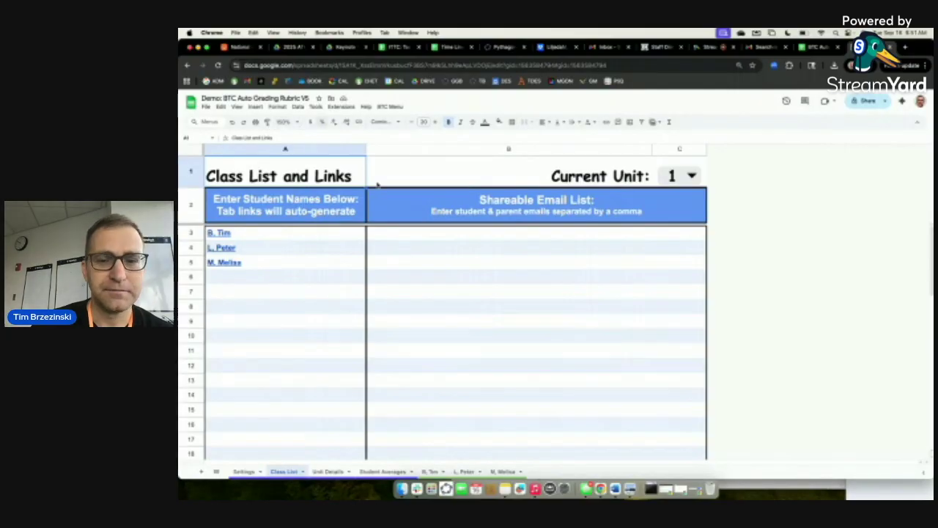
# Zoom the Class List to 200% and test the A4 name link to its student tab.
pyautogui.click(298, 123)
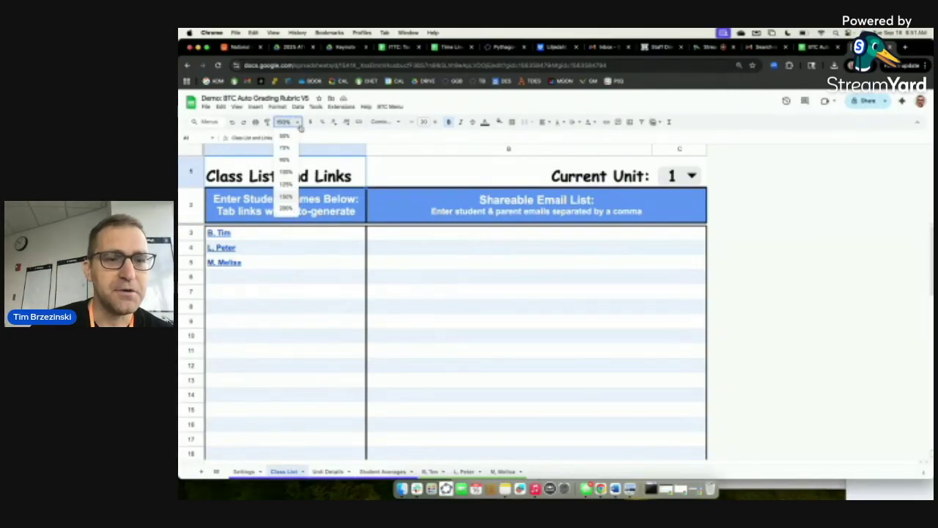
pyautogui.click(287, 209)
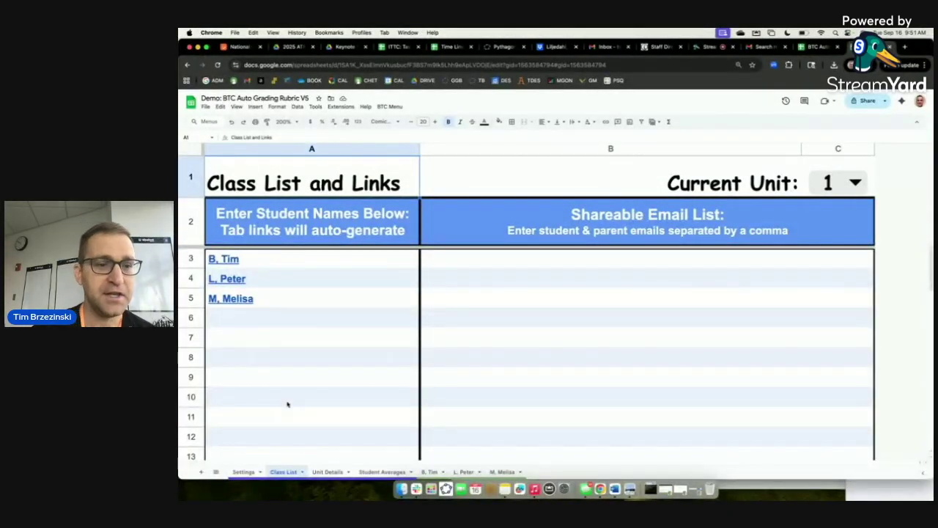
pyautogui.click(230, 280)
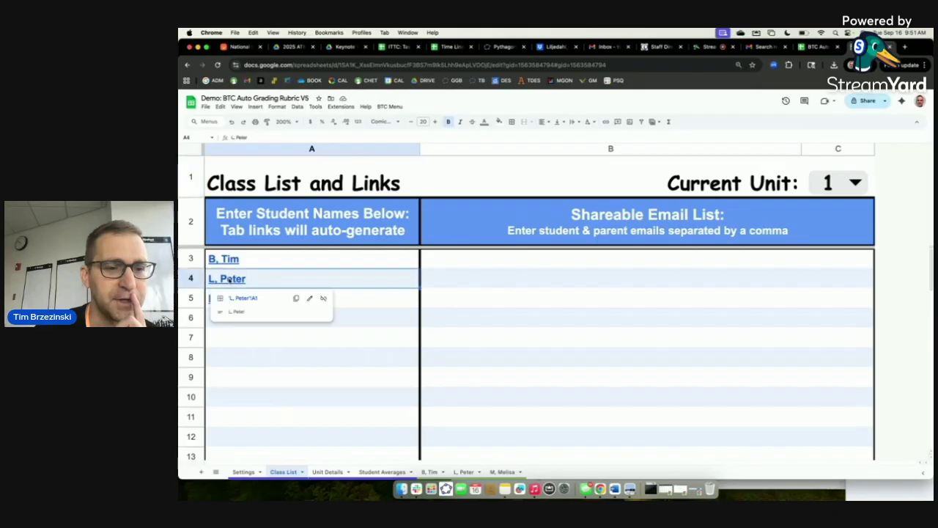
pyautogui.click(243, 297)
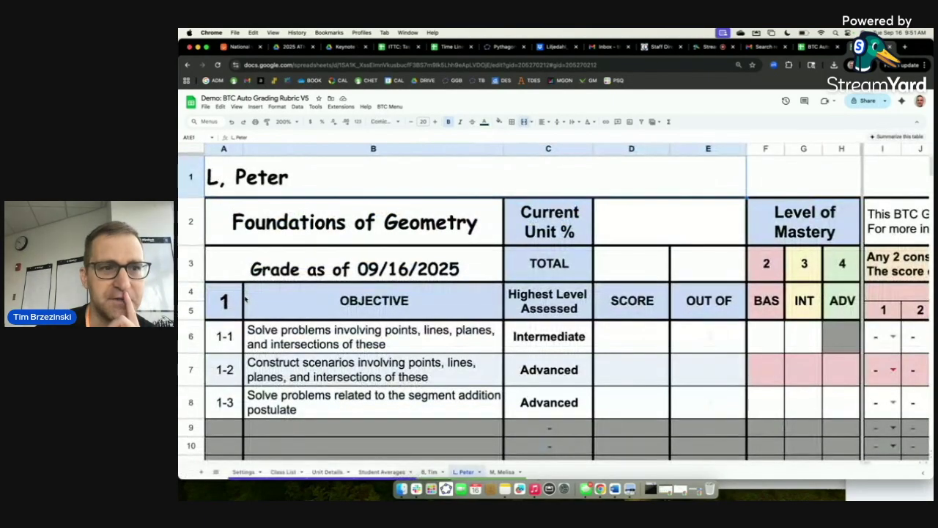
pyautogui.click(188, 64)
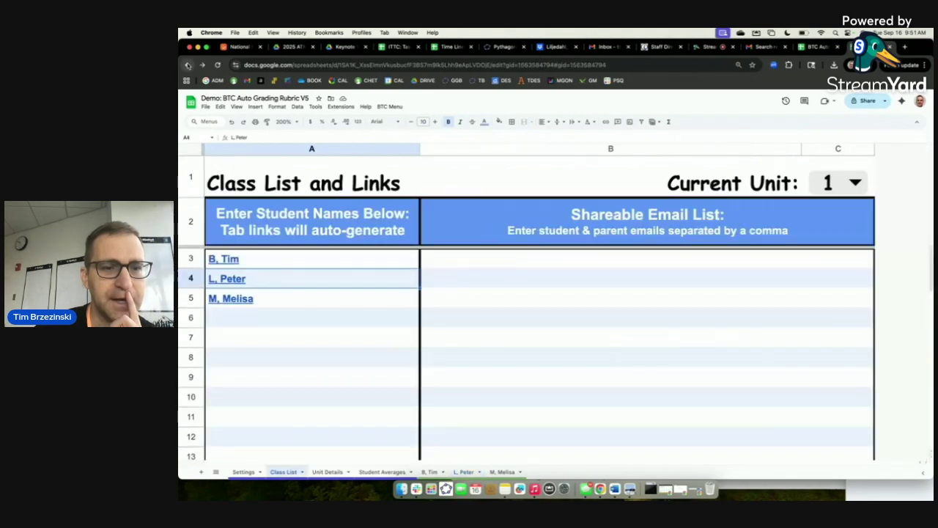
# Test the A5 name link to its student tab, then open the Current Unit dropdown.
pyautogui.click(226, 302)
pyautogui.click(235, 320)
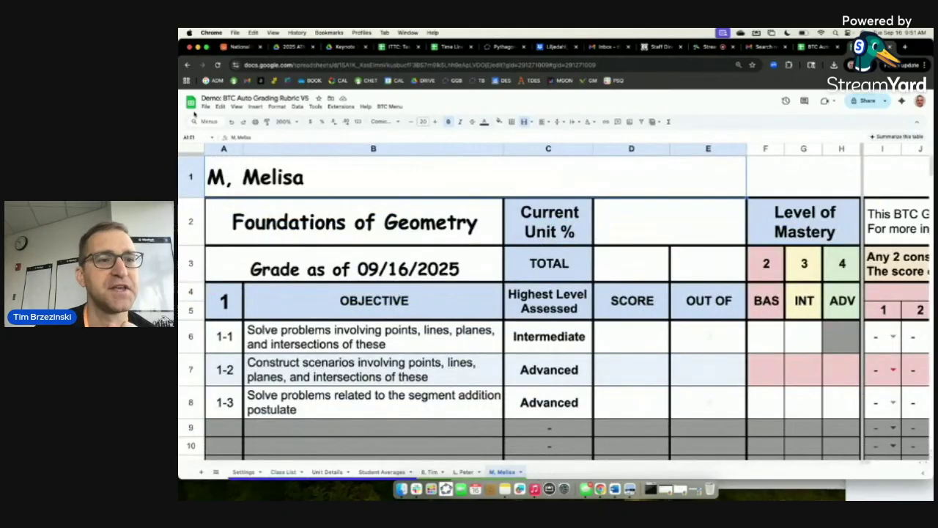
pyautogui.click(189, 64)
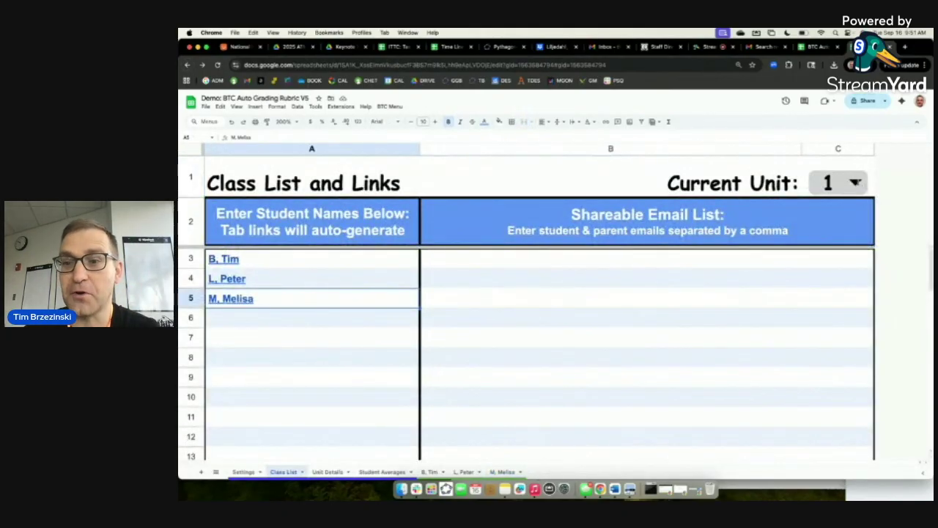
pyautogui.click(838, 183)
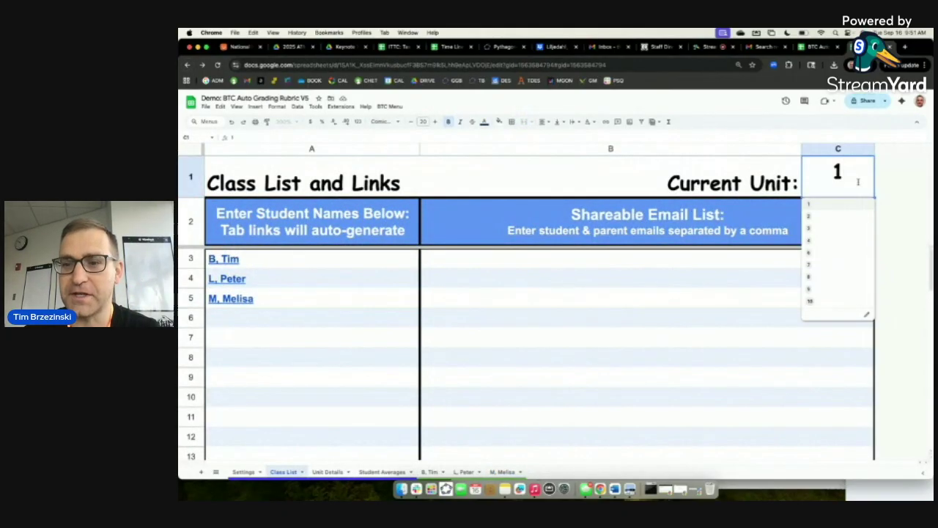
# Set Current Unit to 8 and confirm a student link opens their Unit 8 section.
pyautogui.click(824, 278)
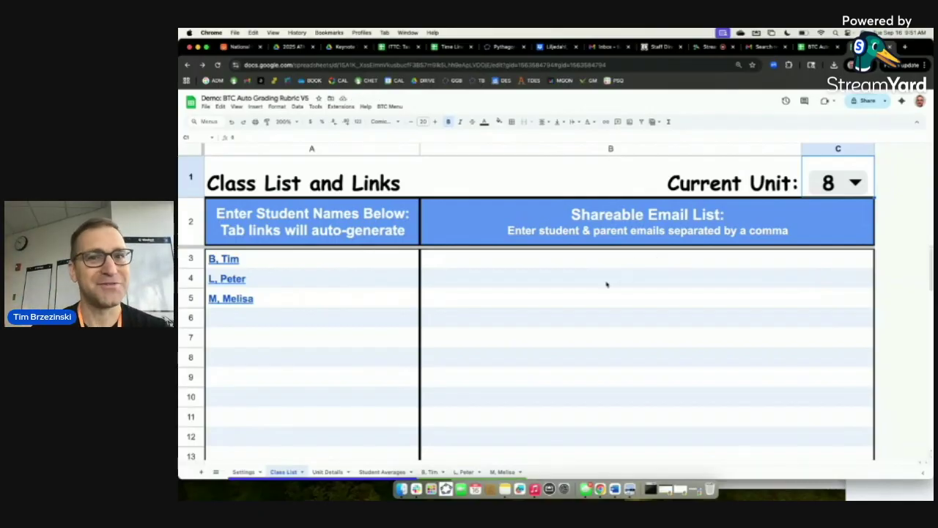
pyautogui.moveTo(229, 282)
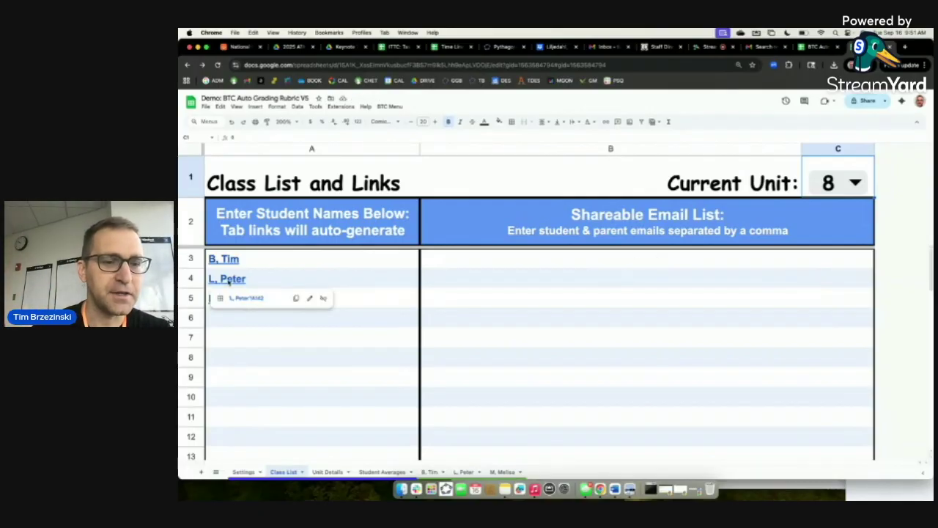
pyautogui.click(235, 298)
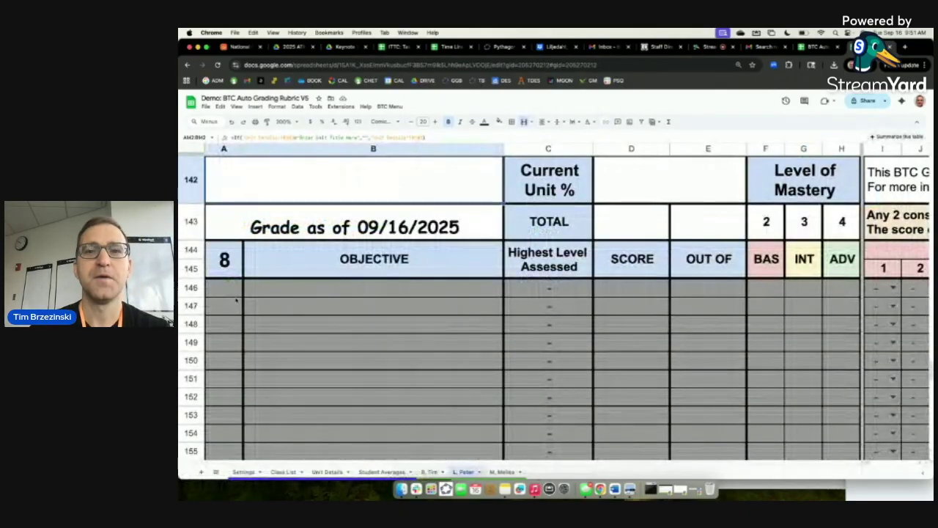
pyautogui.click(188, 65)
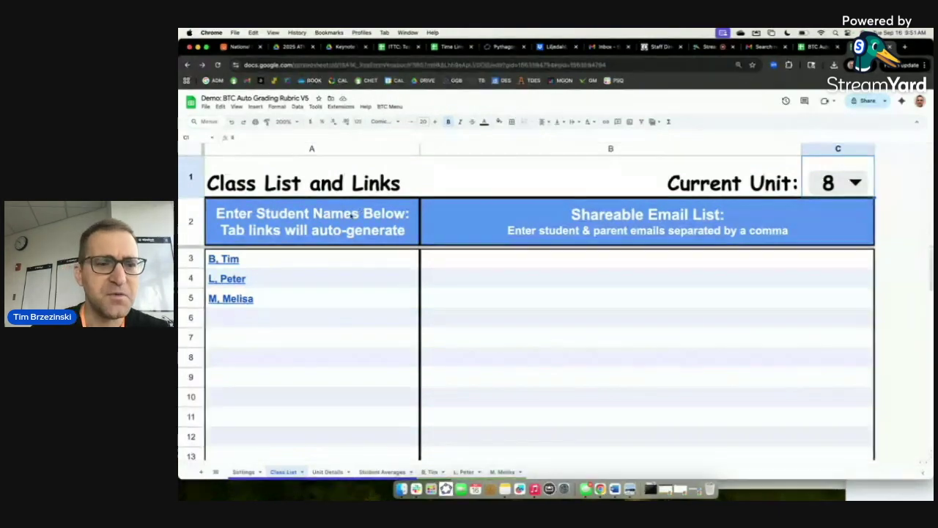
# Replace the student name in A5 with a new student and add another in A6.
pyautogui.click(304, 324)
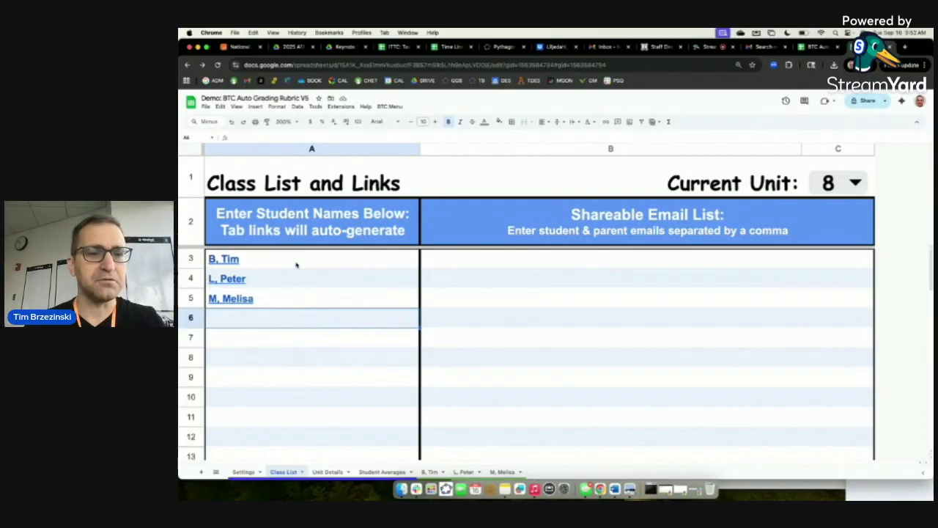
pyautogui.click(274, 304)
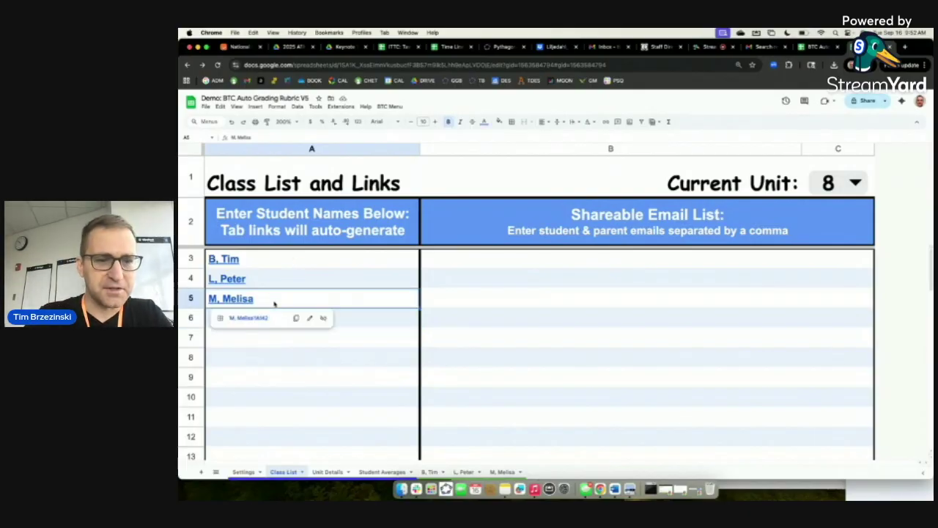
pyautogui.press('BackSpace')
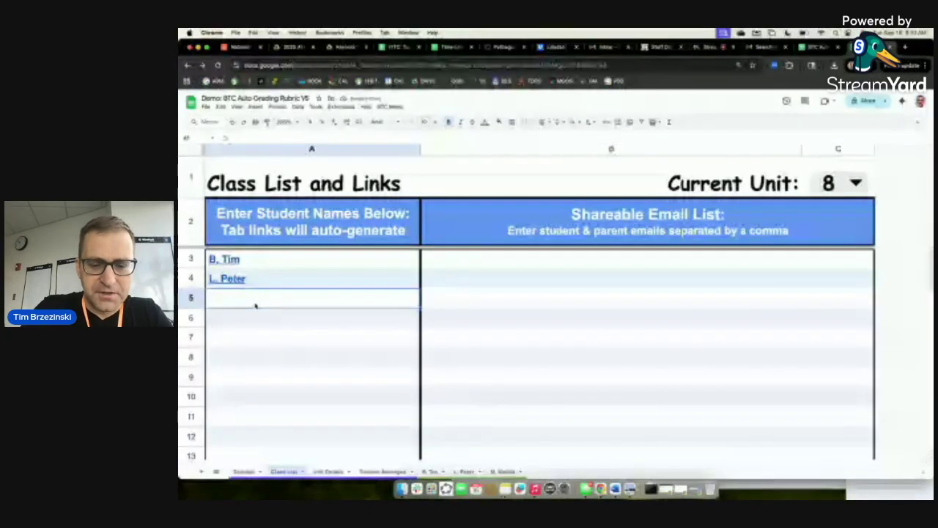
pyautogui.write('B')
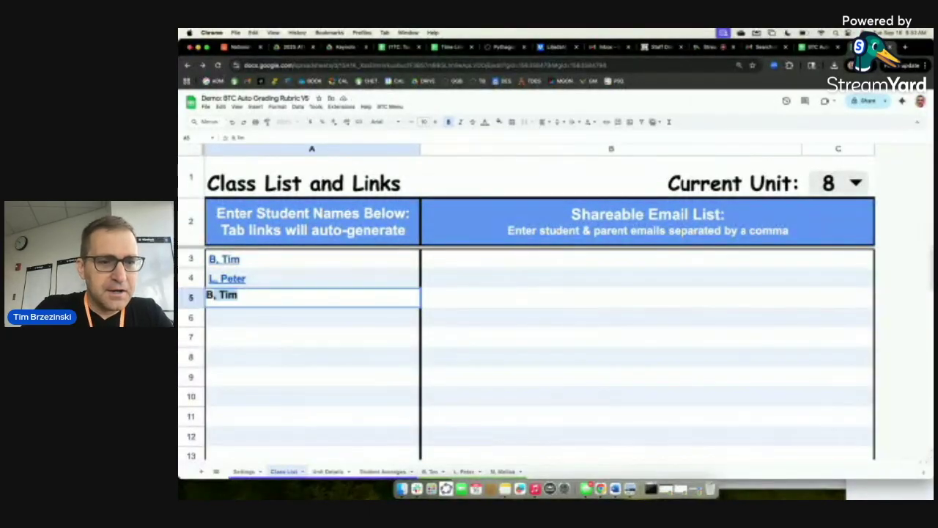
pyautogui.write(', Cody')
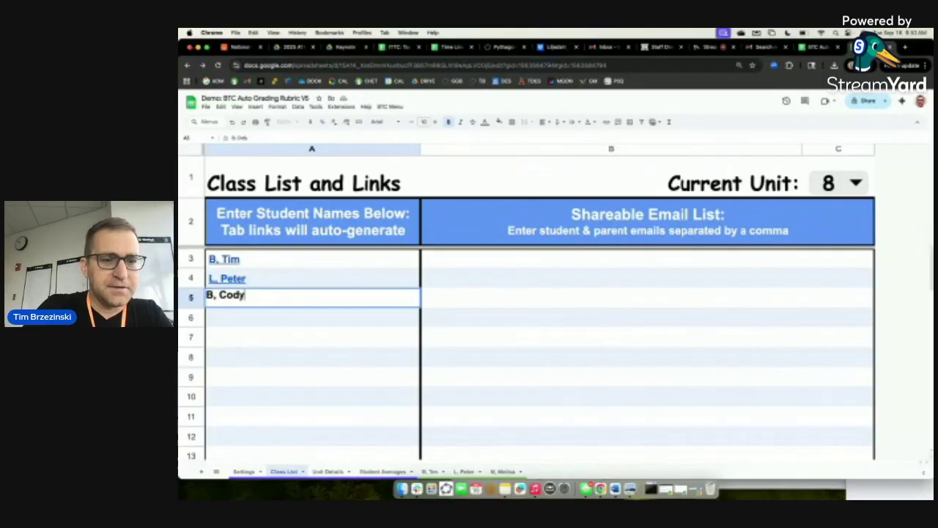
pyautogui.press('Return')
pyautogui.write('M,')
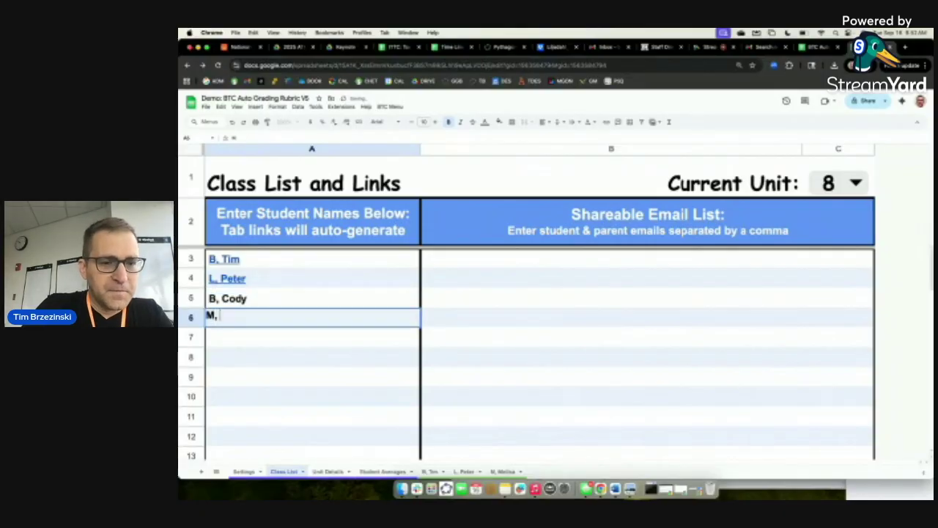
pyautogui.write(' Latisha')
pyautogui.press('Return')
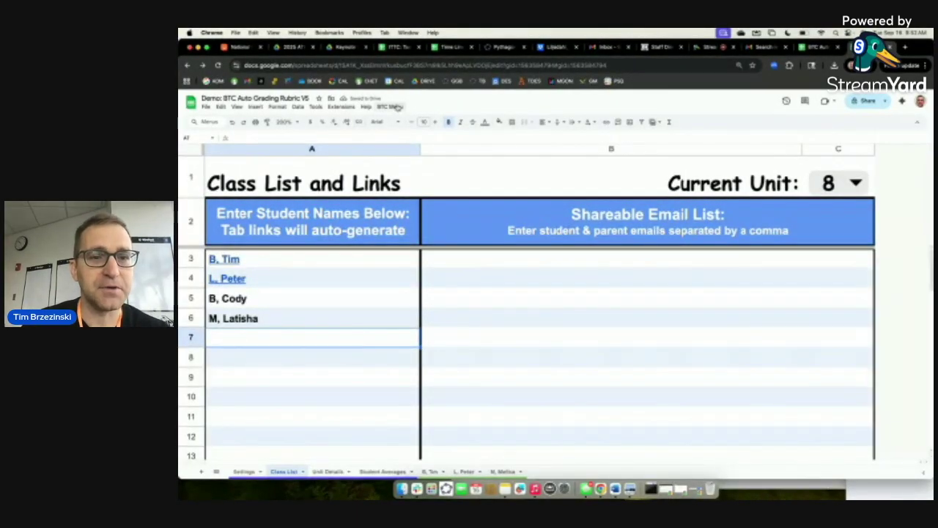
# Run BTC Menu > Sync Student Tabs, keeping the current student data.
pyautogui.click(390, 106)
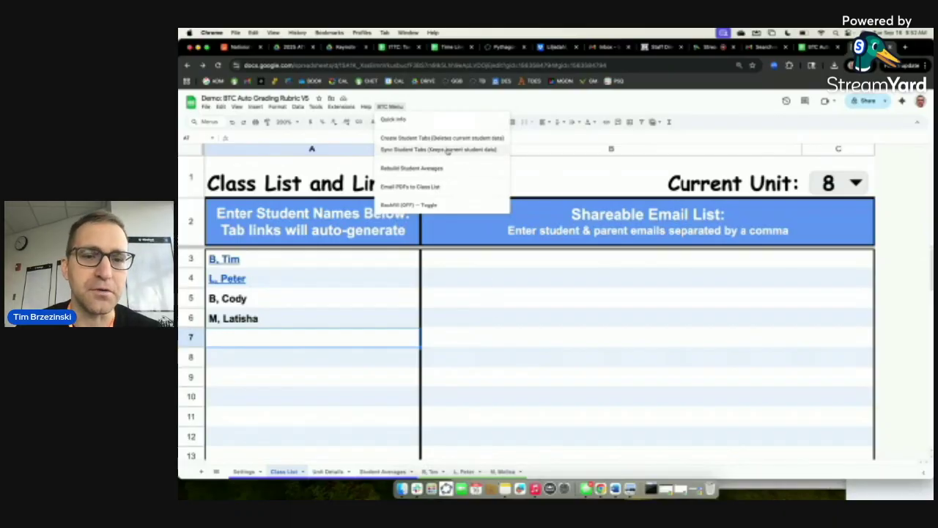
pyautogui.scroll(1, 428, 153)
pyautogui.scroll(5, 428, 152)
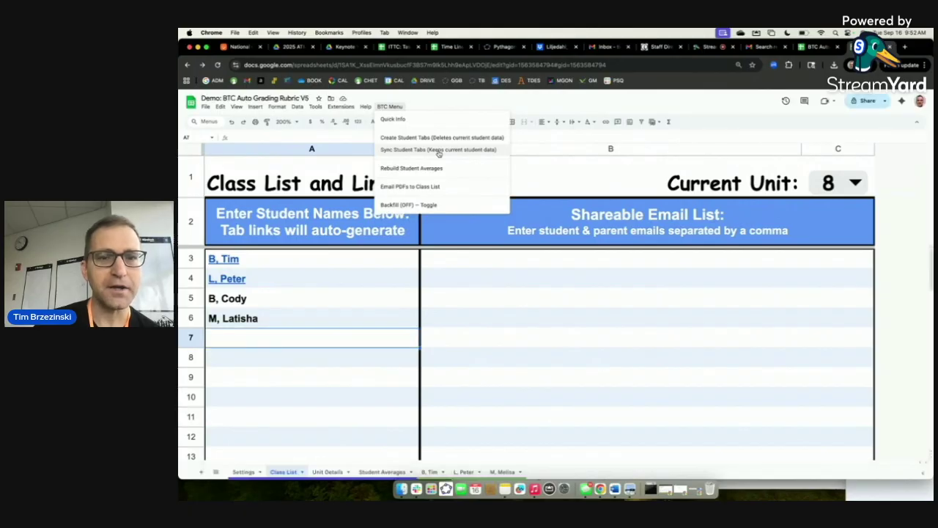
pyautogui.click(438, 149)
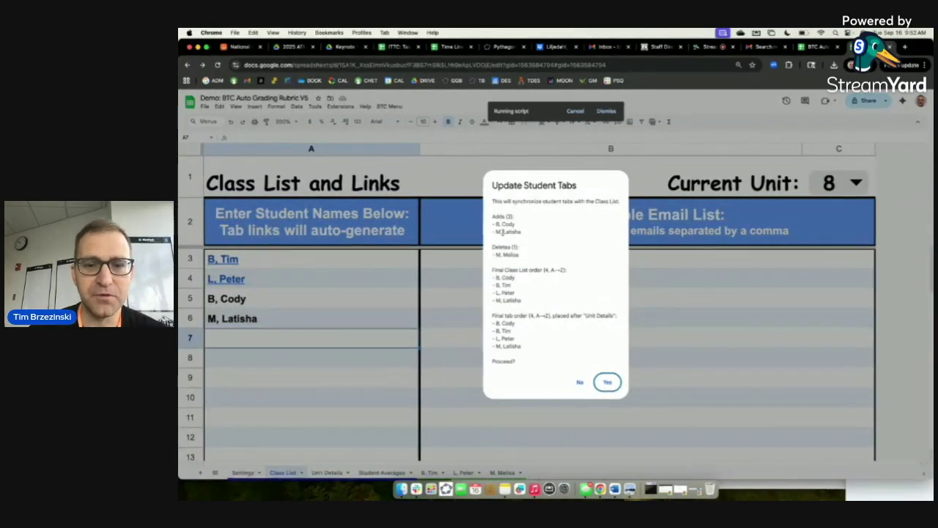
# Confirm the Update Student Tabs prompt with Yes and dismiss the completion message.
pyautogui.scroll(5, 501, 231)
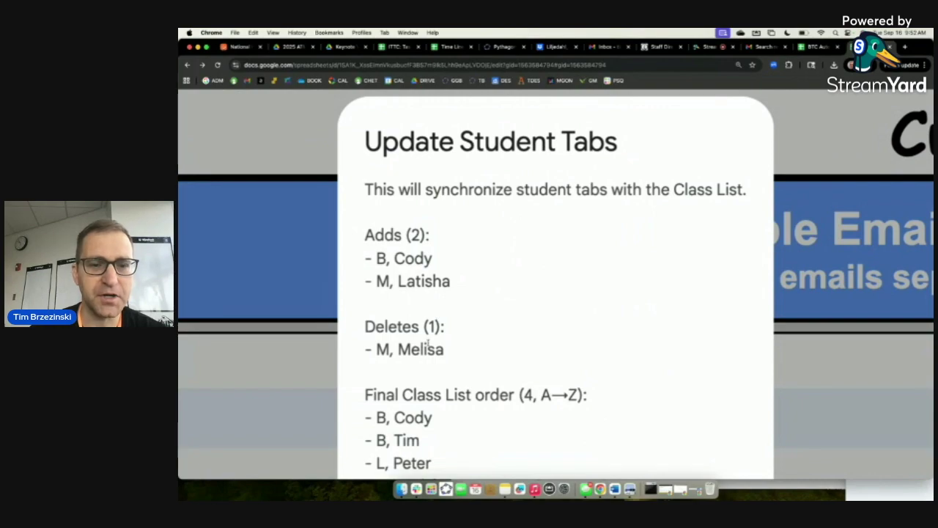
pyautogui.scroll(-1, 429, 252)
pyautogui.scroll(-5, 429, 329)
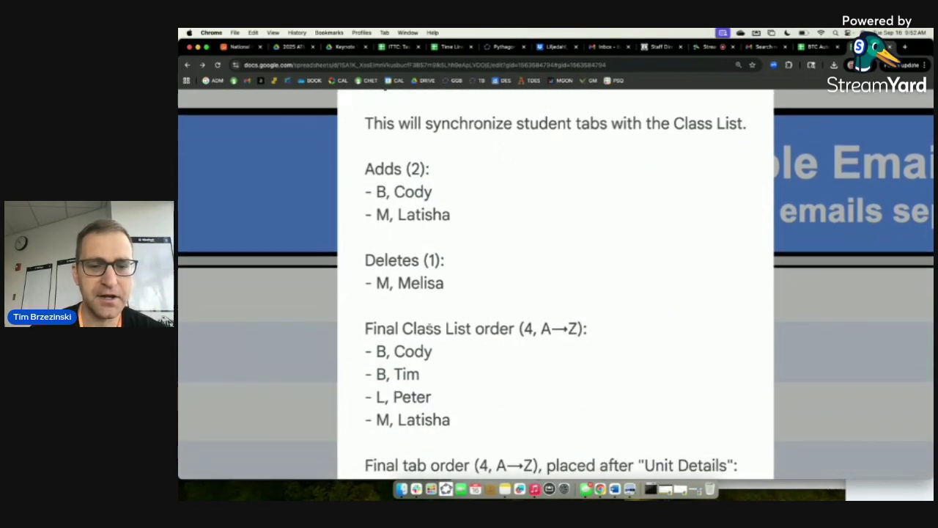
pyautogui.scroll(-6, 430, 331)
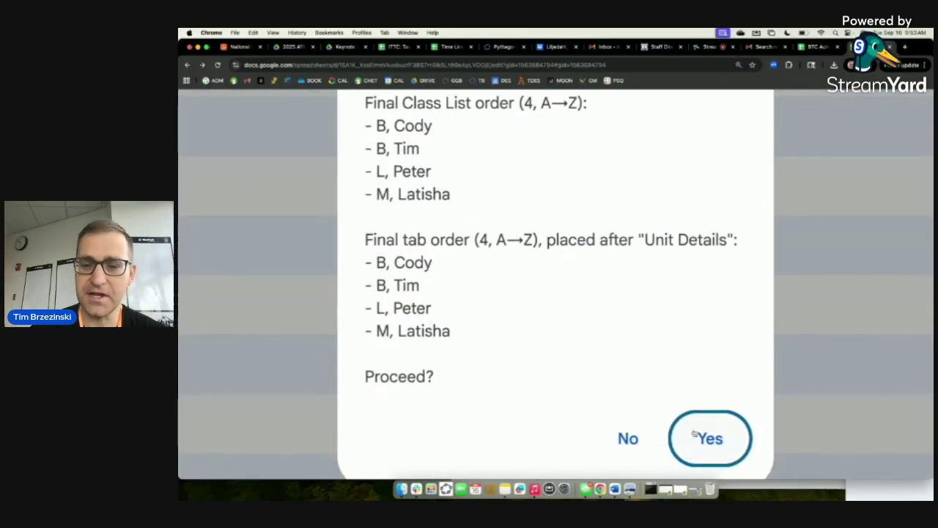
pyautogui.scroll(-5, 689, 425)
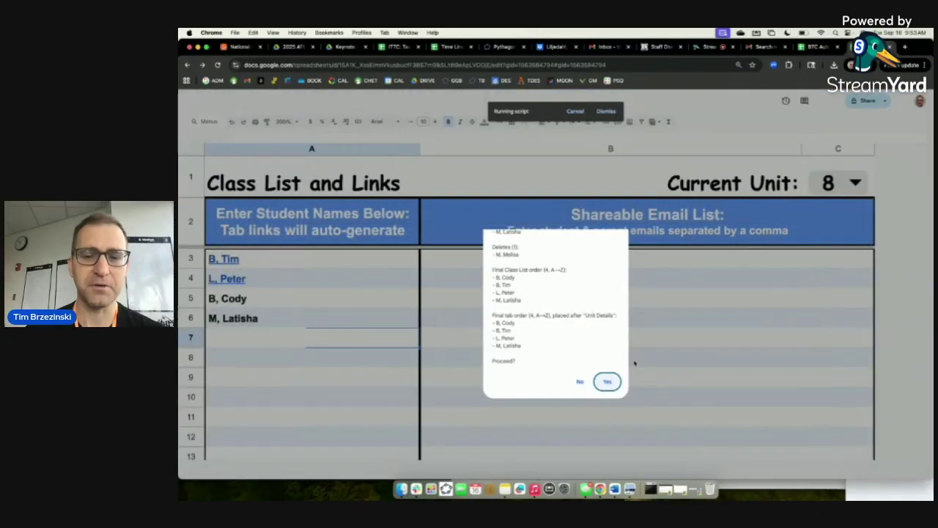
pyautogui.click(608, 383)
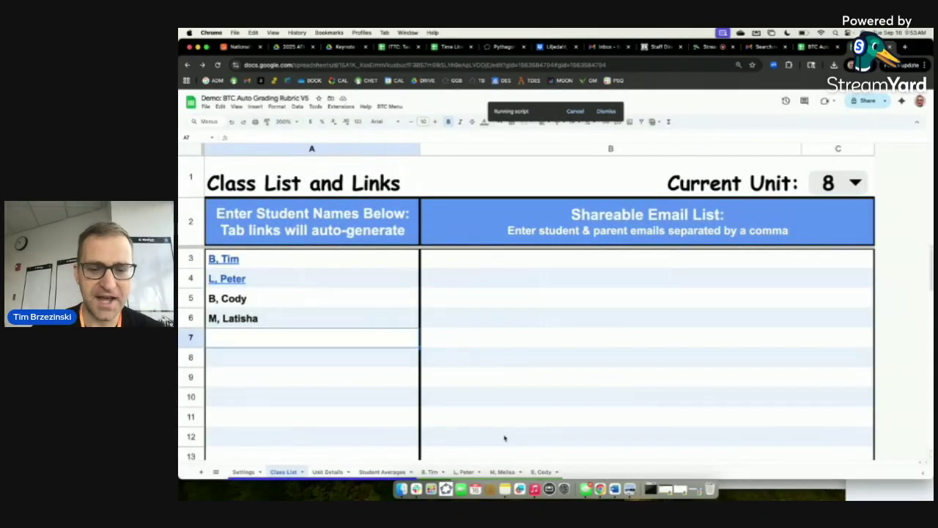
pyautogui.scroll(5, 499, 471)
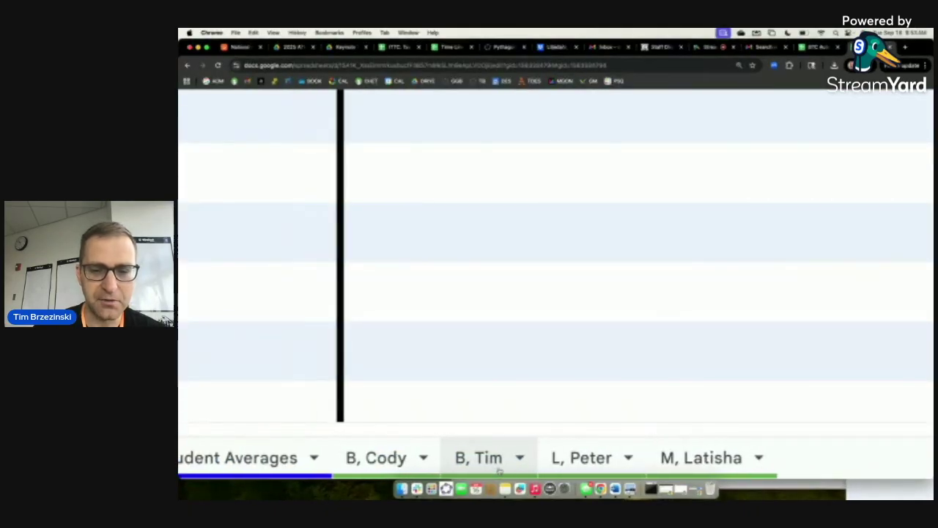
pyautogui.hscroll(-1, 498, 473)
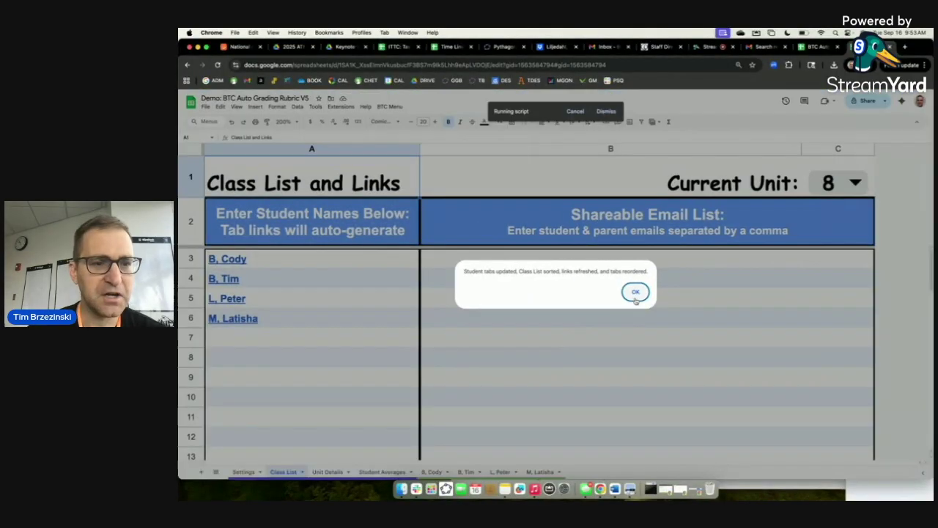
pyautogui.click(635, 292)
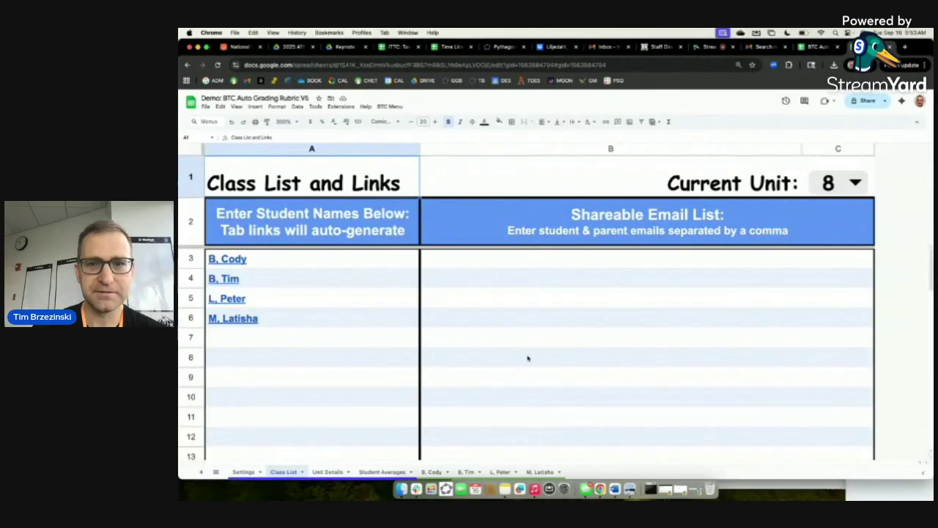
# Follow the fourth student's link in A6 to their grading tab, then return to Class List.
pyautogui.click(236, 322)
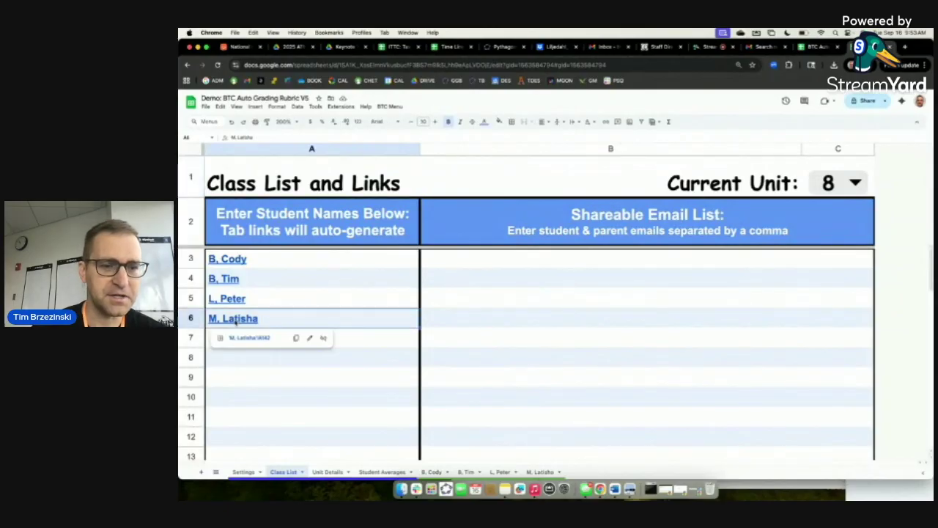
pyautogui.click(247, 338)
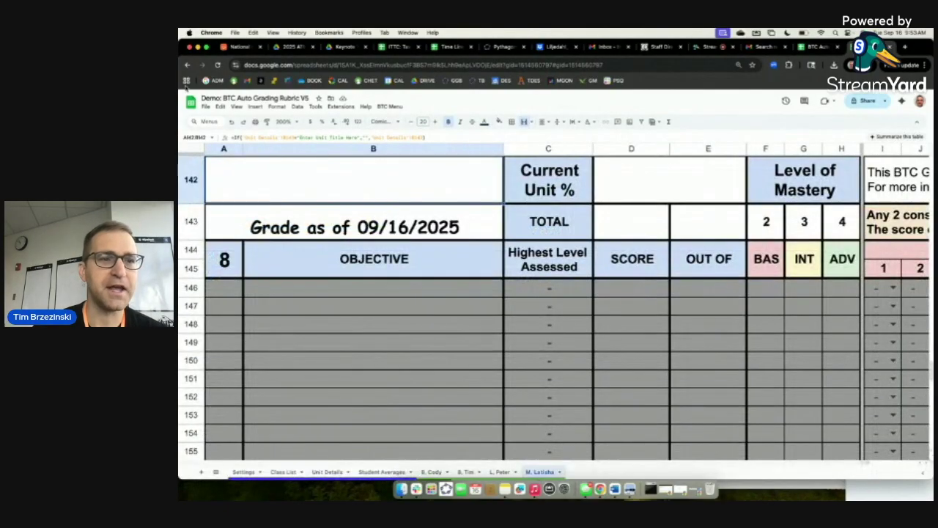
pyautogui.click(187, 65)
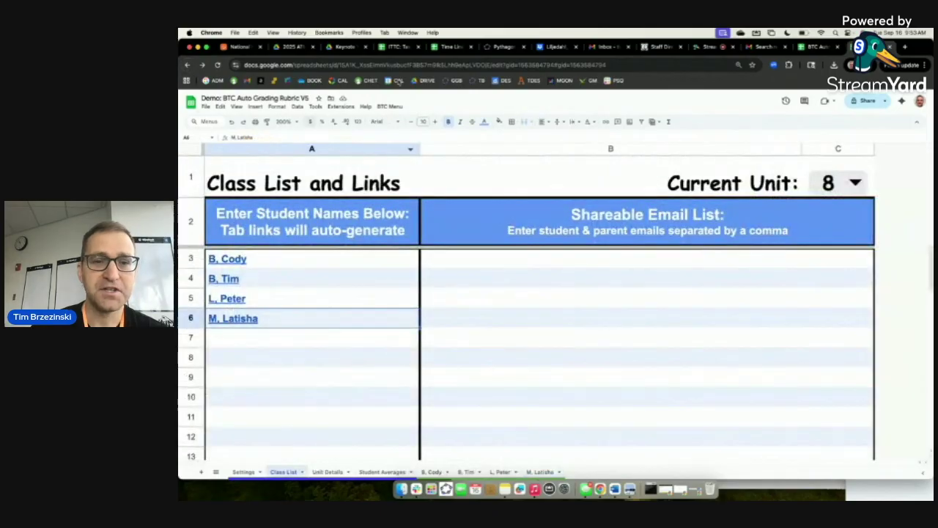
pyautogui.click(390, 106)
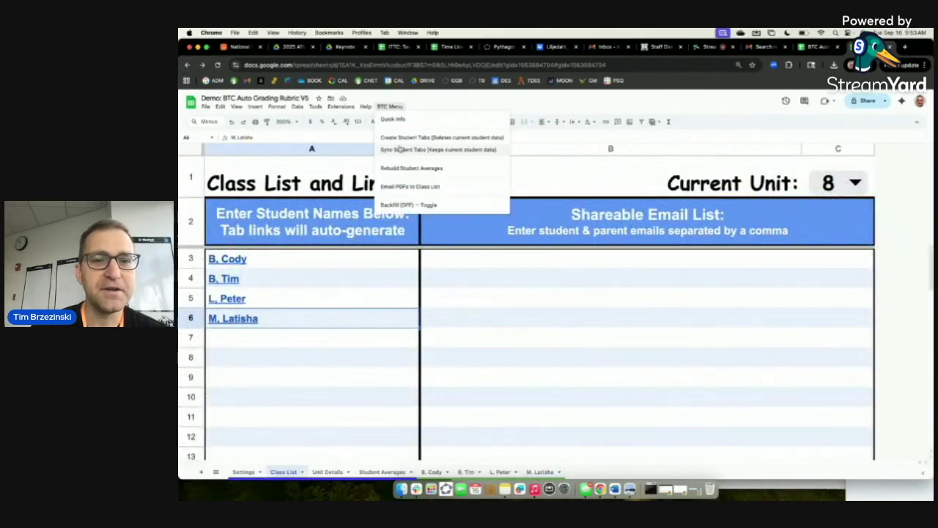
pyautogui.scroll(5, 399, 159)
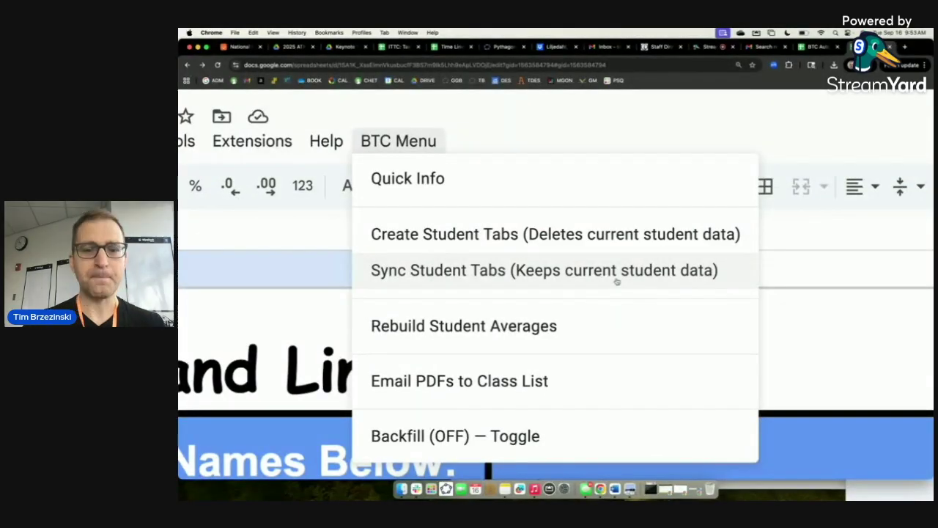
pyautogui.scroll(-5, 616, 279)
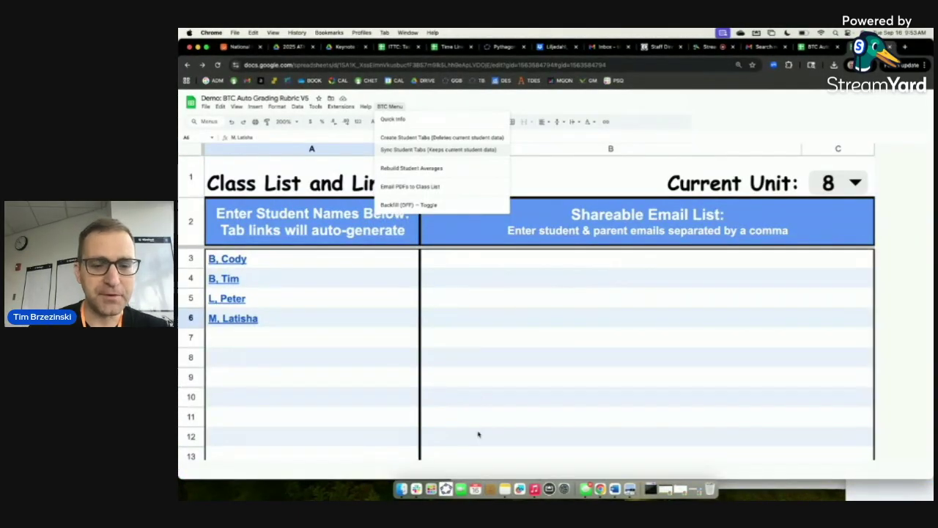
pyautogui.click(298, 123)
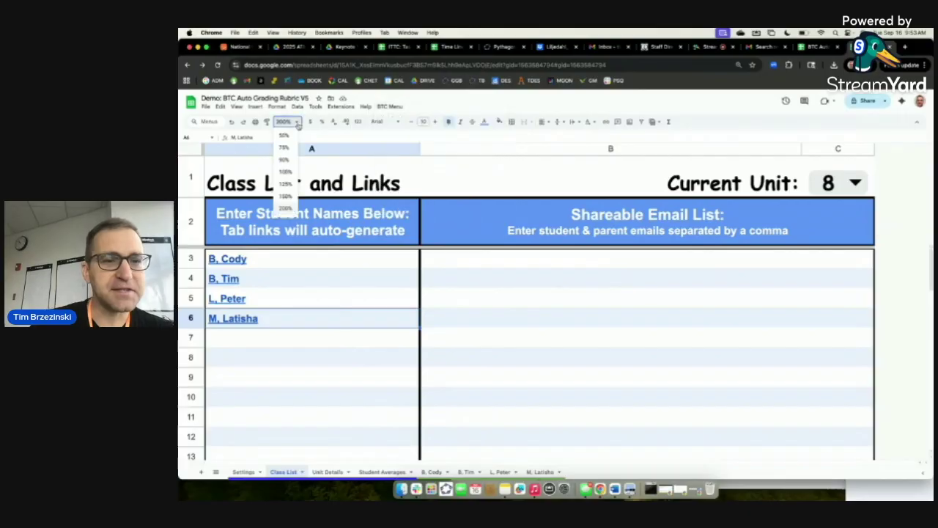
pyautogui.click(286, 197)
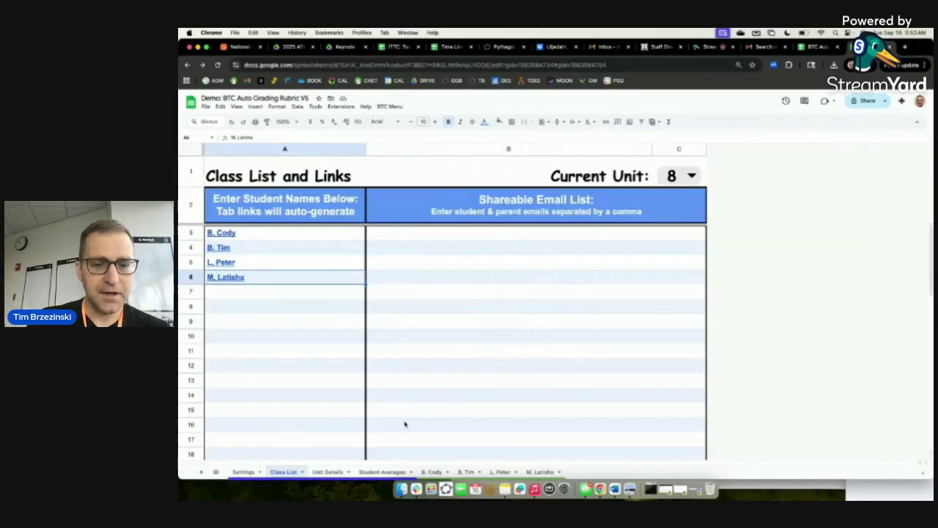
pyautogui.click(432, 472)
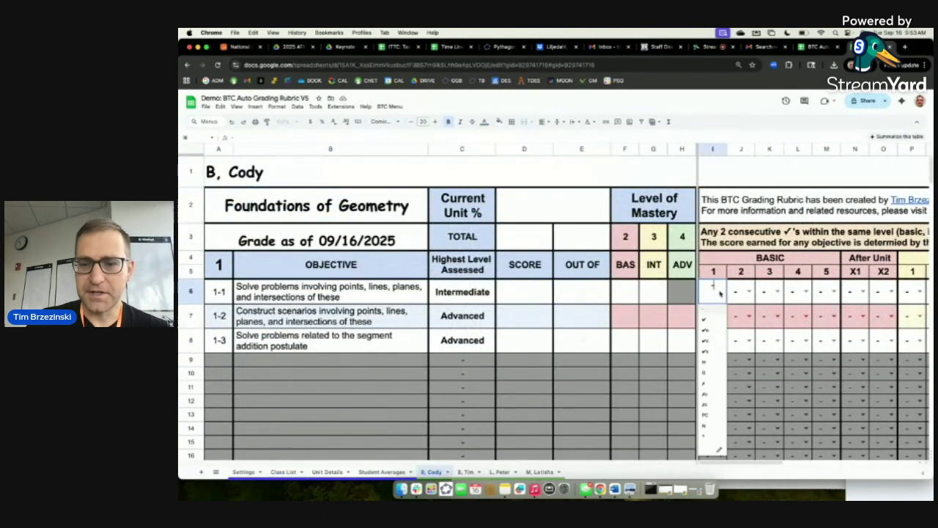
# At 100% zoom, mark objective 1-1: I6 ✓c, J6 H, P6 ✓c, Q6 ✓s.
pyautogui.click(713, 291)
pyautogui.click(715, 342)
pyautogui.click(748, 291)
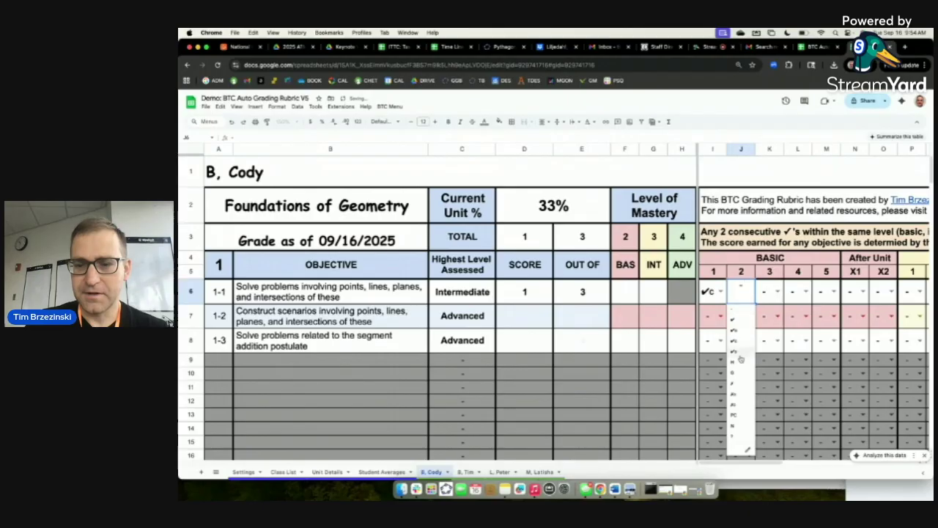
pyautogui.click(740, 361)
pyautogui.hscroll(5, 838, 302)
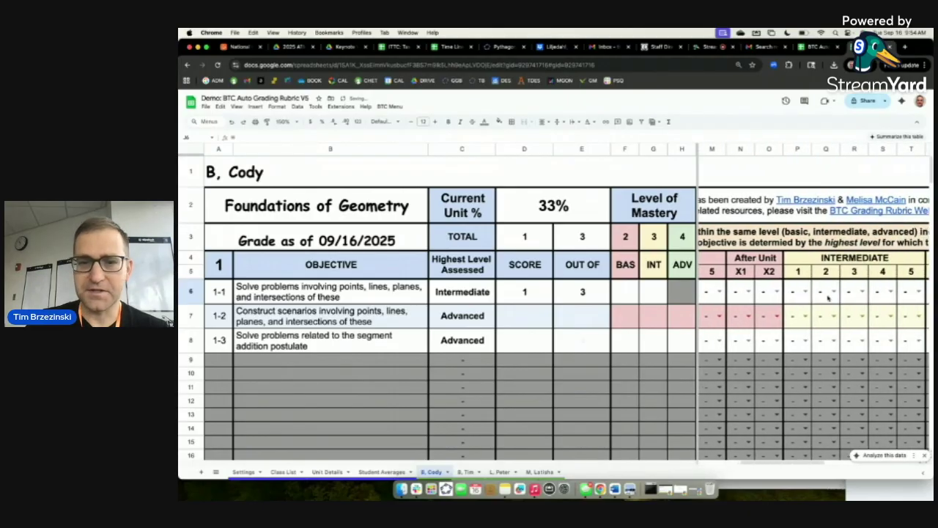
pyautogui.click(298, 123)
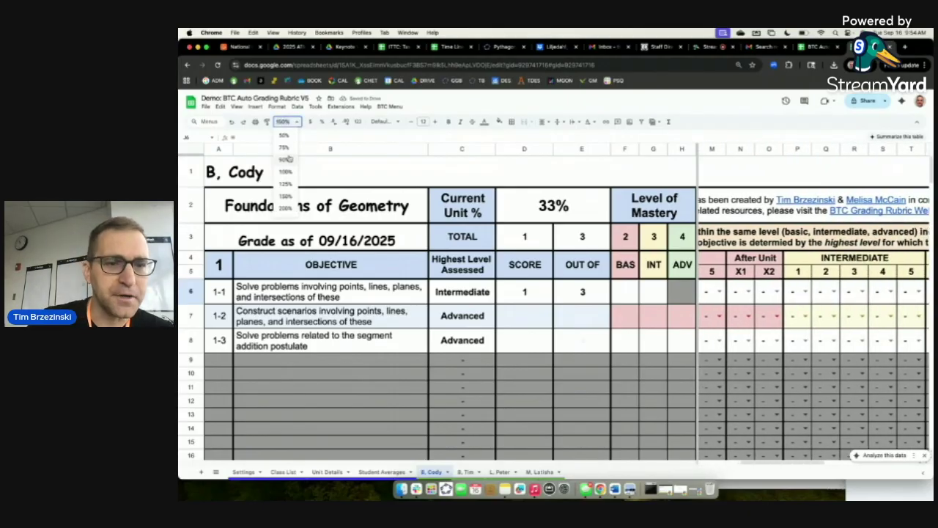
pyautogui.click(289, 176)
pyautogui.click(670, 243)
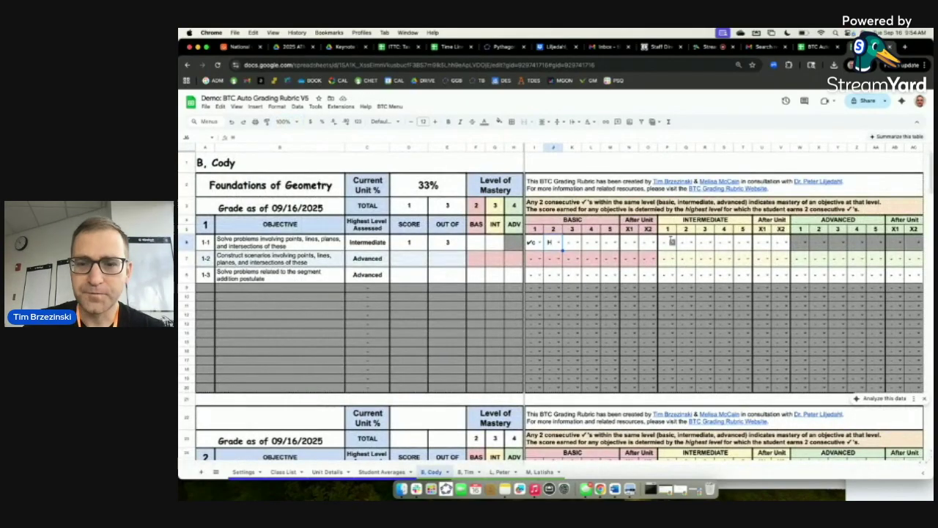
pyautogui.click(666, 292)
pyautogui.click(691, 246)
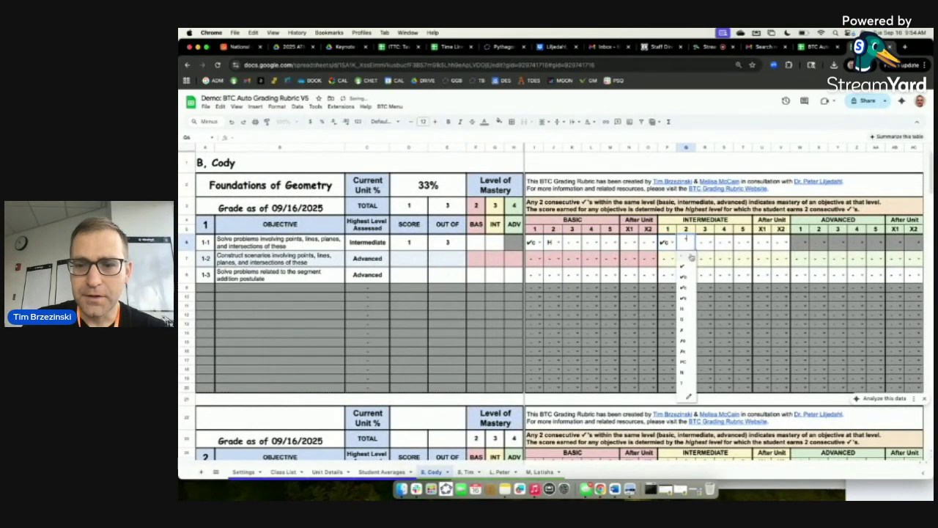
pyautogui.click(689, 301)
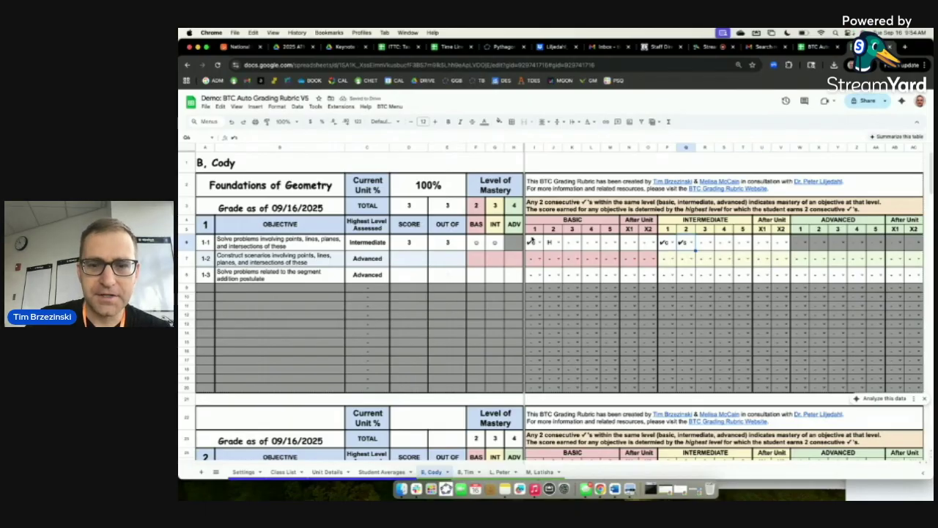
# Mark objective 1-2: I7 H, J7 H, P7 G, Q7 ✓c, W7 ✓, X7 ✓.
pyautogui.click(536, 258)
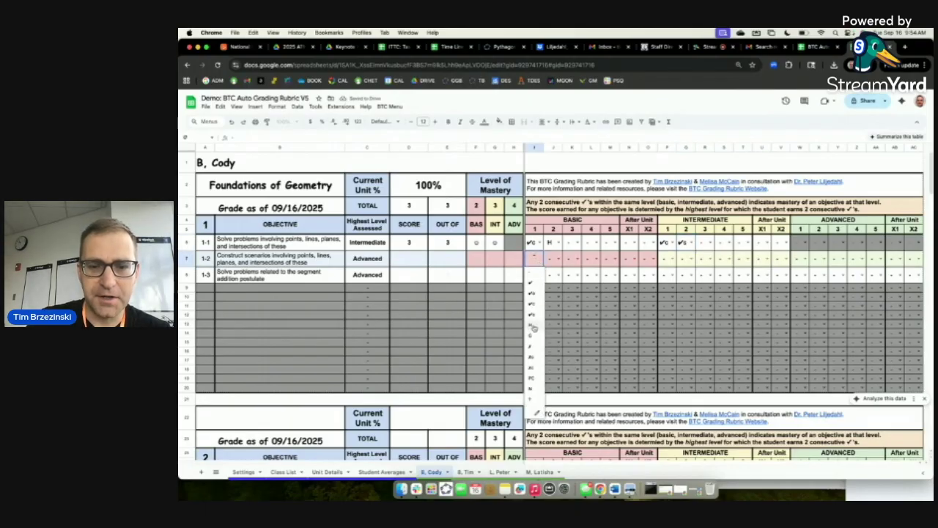
pyautogui.click(532, 329)
pyautogui.click(554, 259)
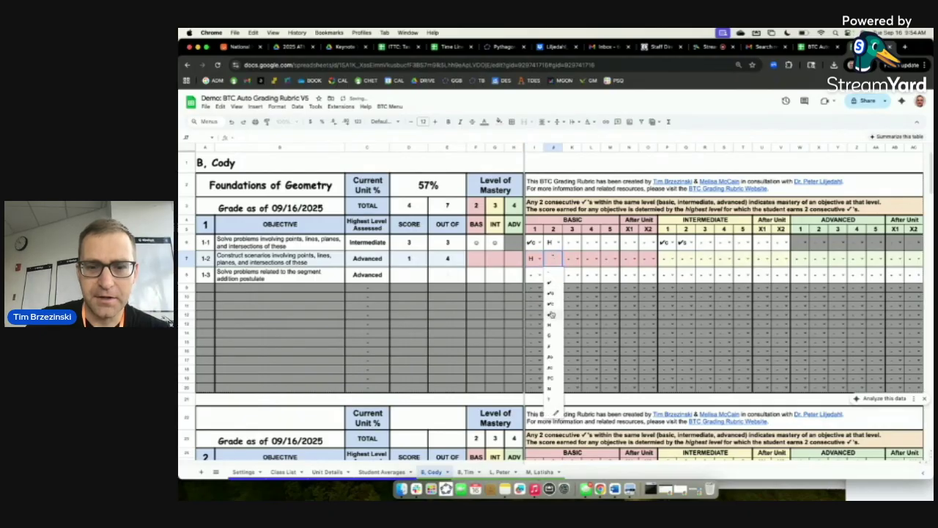
pyautogui.click(551, 329)
pyautogui.click(672, 259)
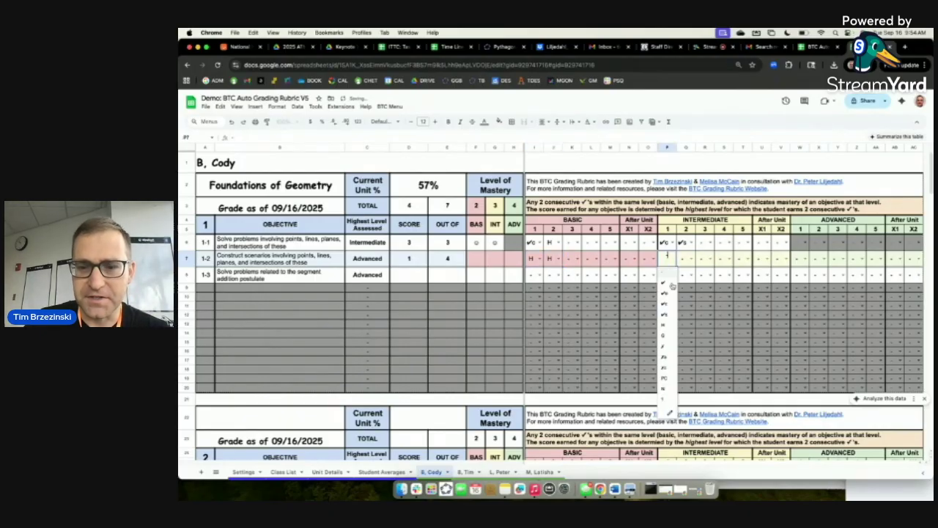
pyautogui.click(664, 339)
pyautogui.click(685, 258)
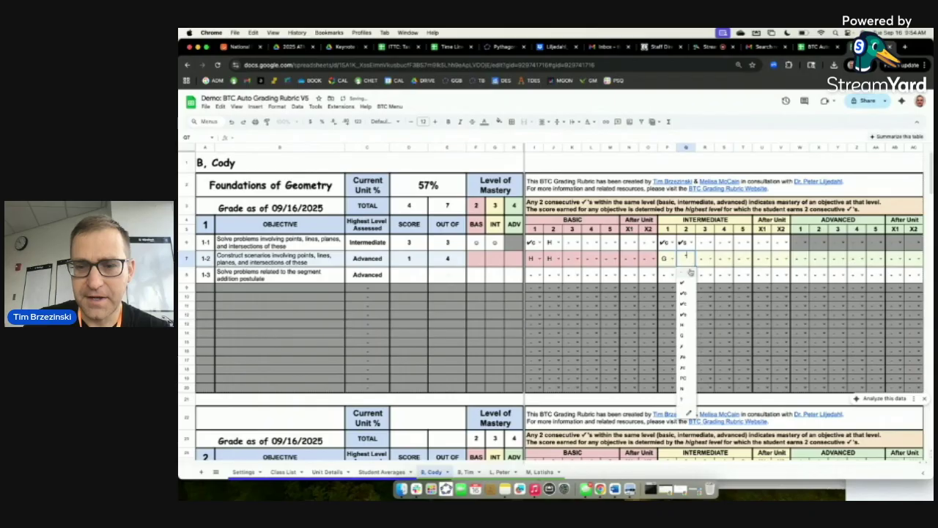
pyautogui.click(685, 306)
pyautogui.click(799, 260)
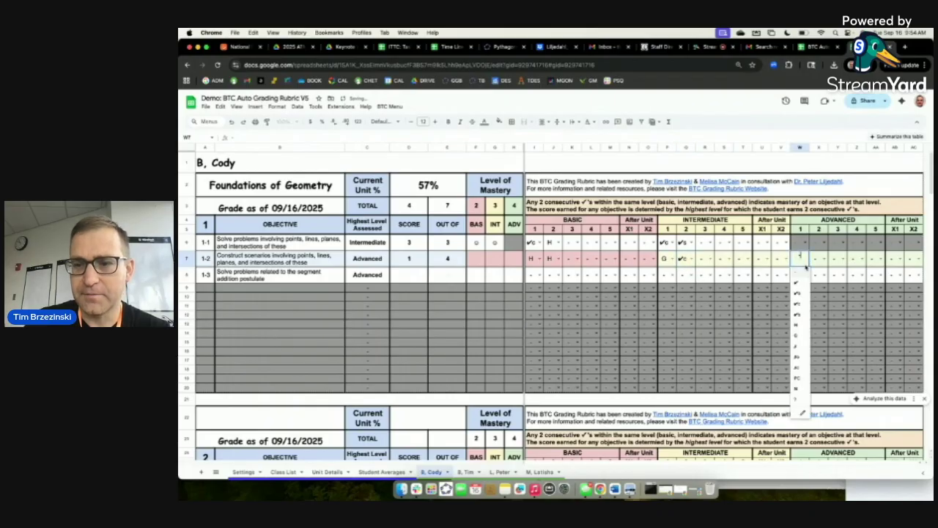
pyautogui.click(799, 289)
pyautogui.click(818, 258)
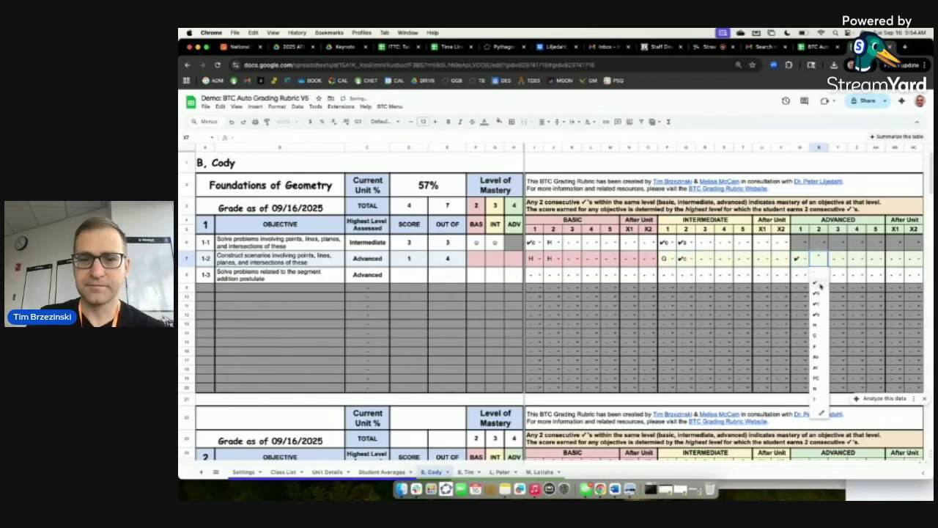
pyautogui.click(818, 287)
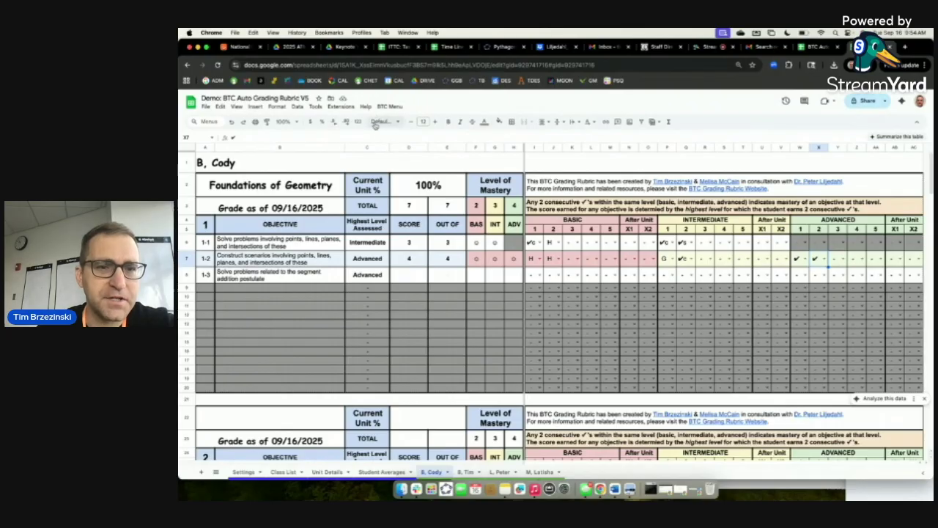
pyautogui.click(388, 106)
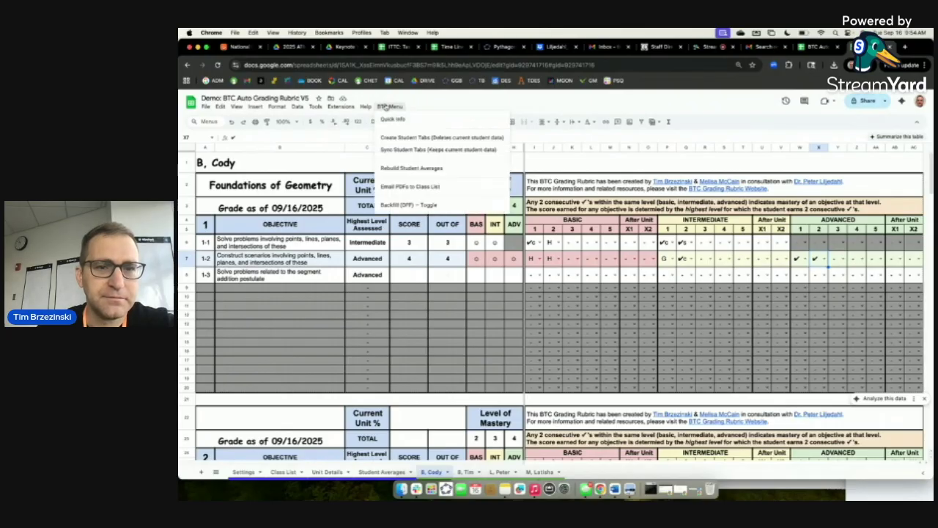
pyautogui.click(562, 110)
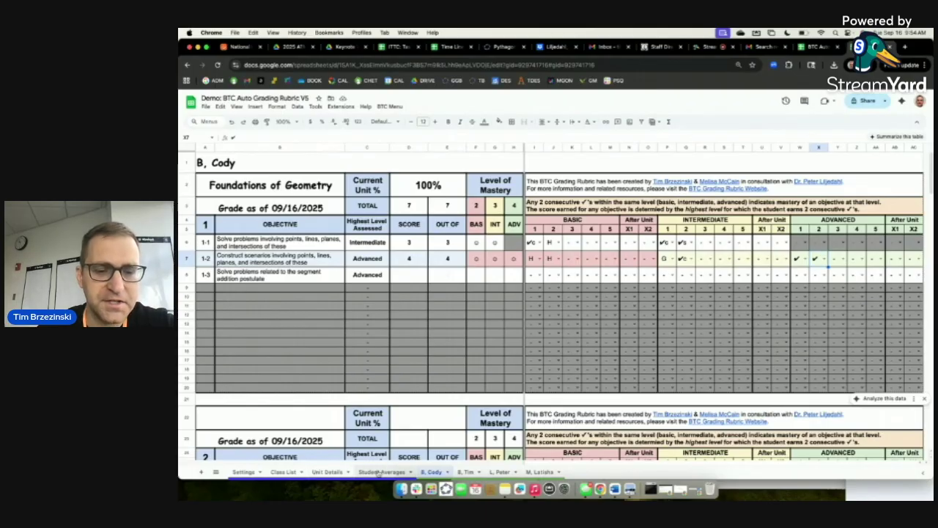
pyautogui.scroll(5, 379, 473)
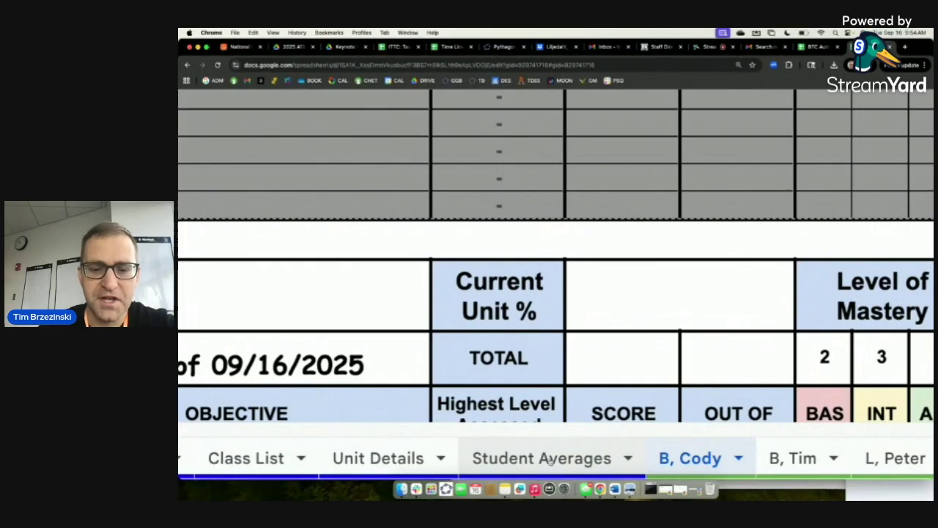
pyautogui.scroll(-5, 552, 459)
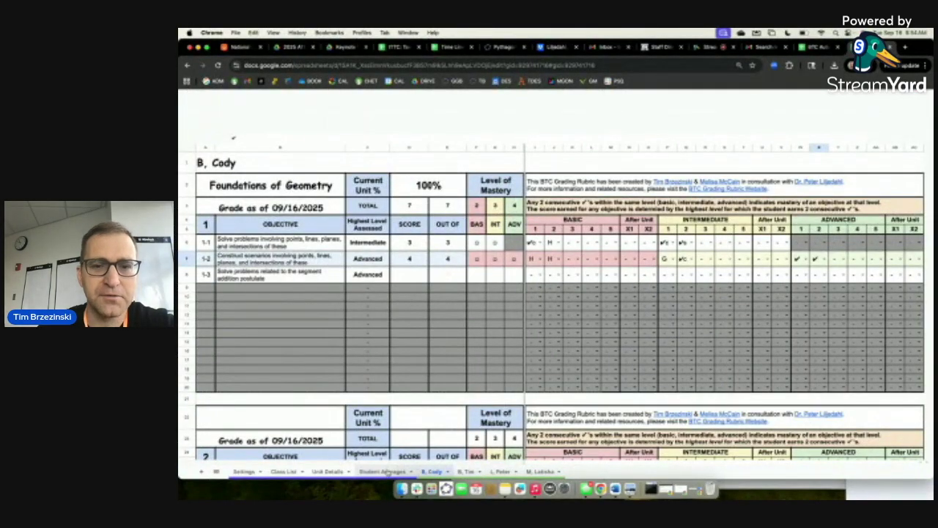
pyautogui.click(386, 472)
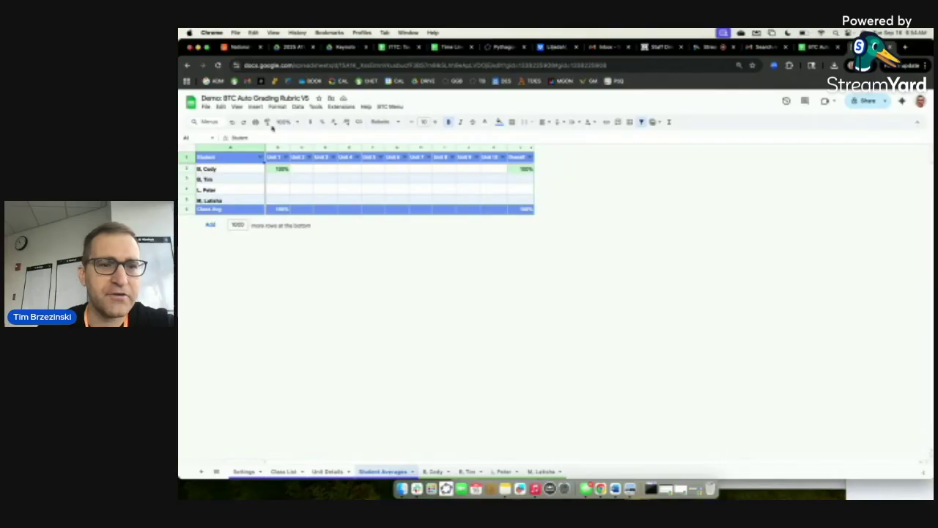
pyautogui.click(286, 121)
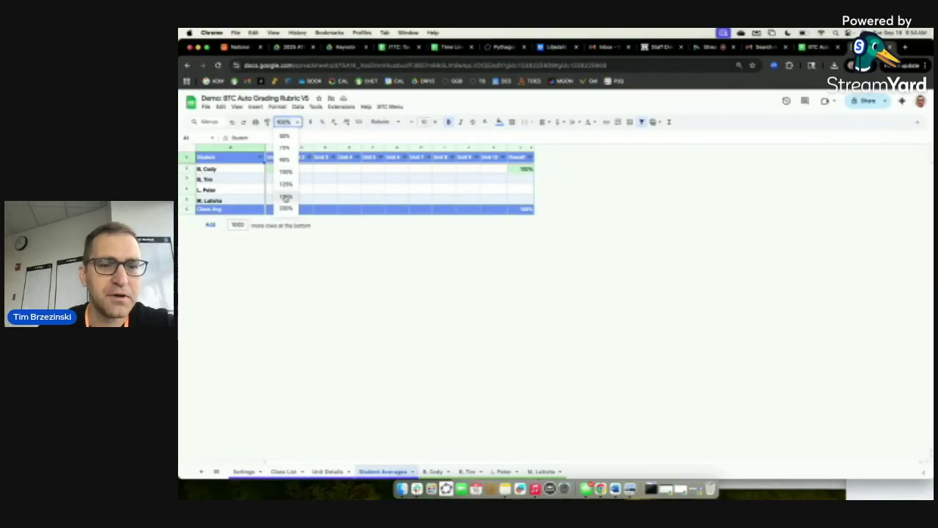
pyautogui.click(286, 196)
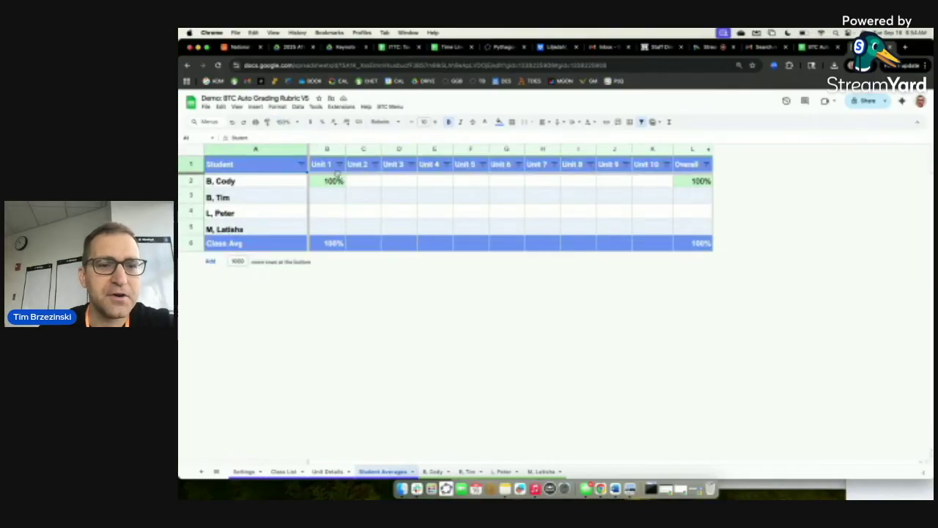
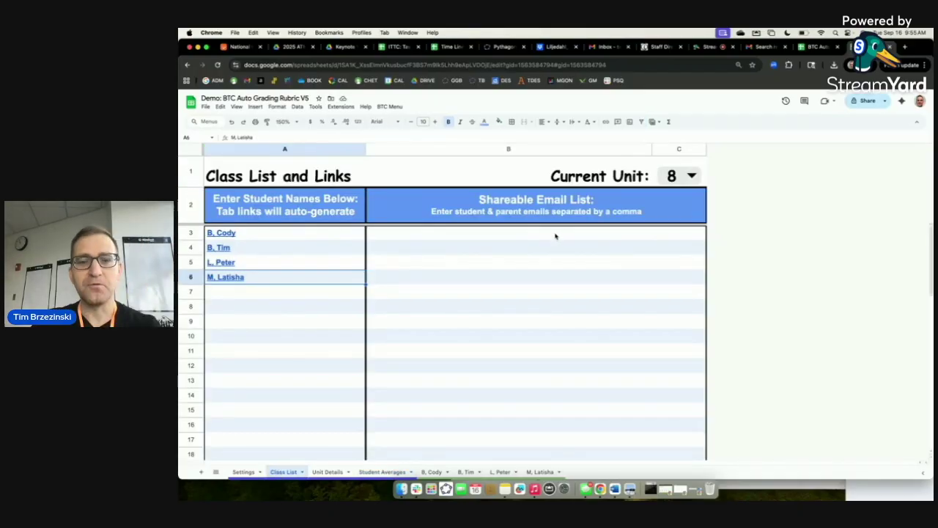
# Select cell B3 in the Class List sheet for the first student's email.
pyautogui.click(555, 235)
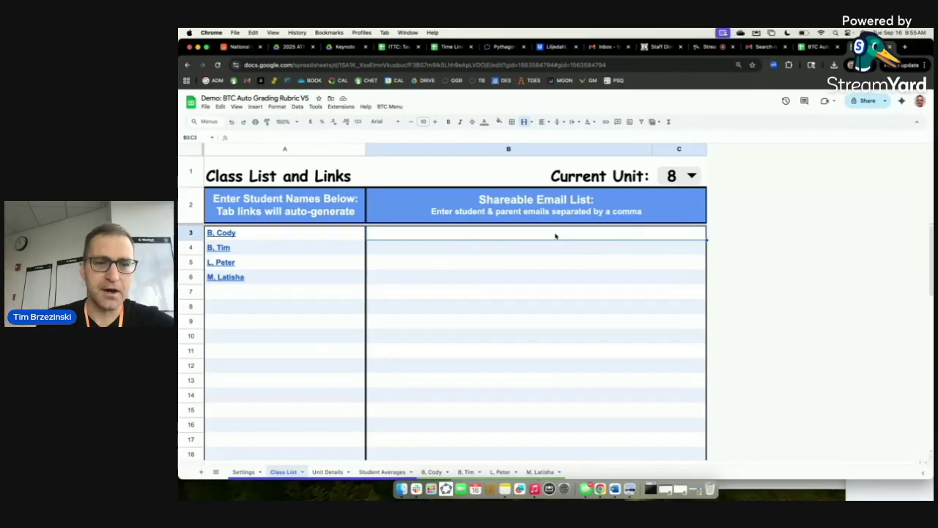
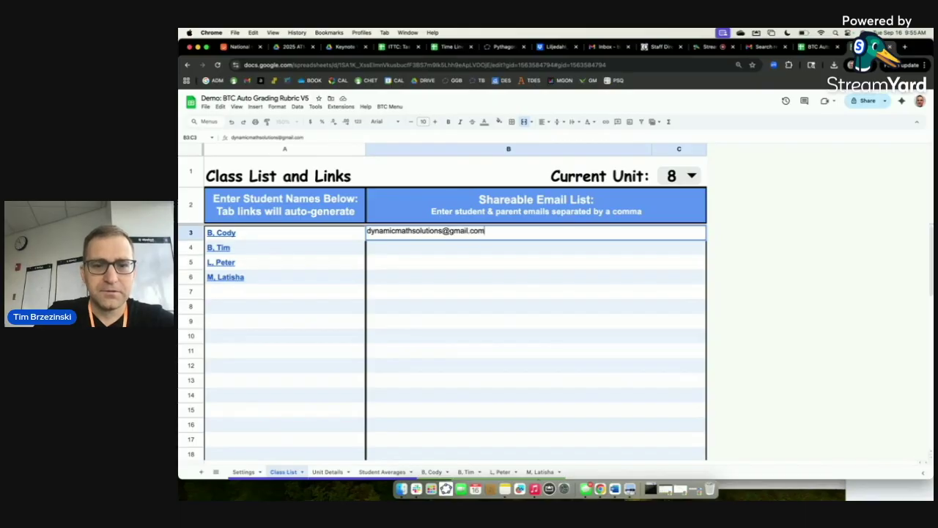
# Enter the student's email address as the single entry in cell B3.
pyautogui.press('Return')
pyautogui.doubleClick(507, 236)
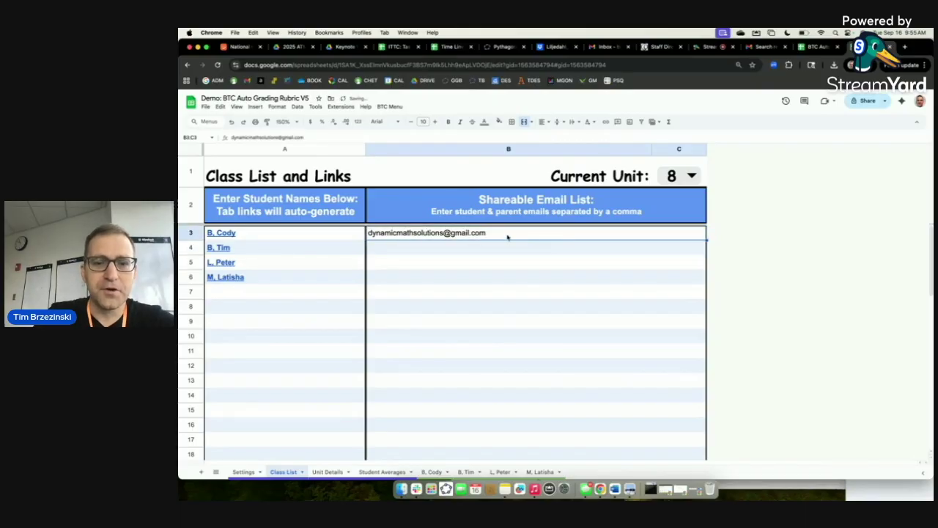
pyautogui.write(',')
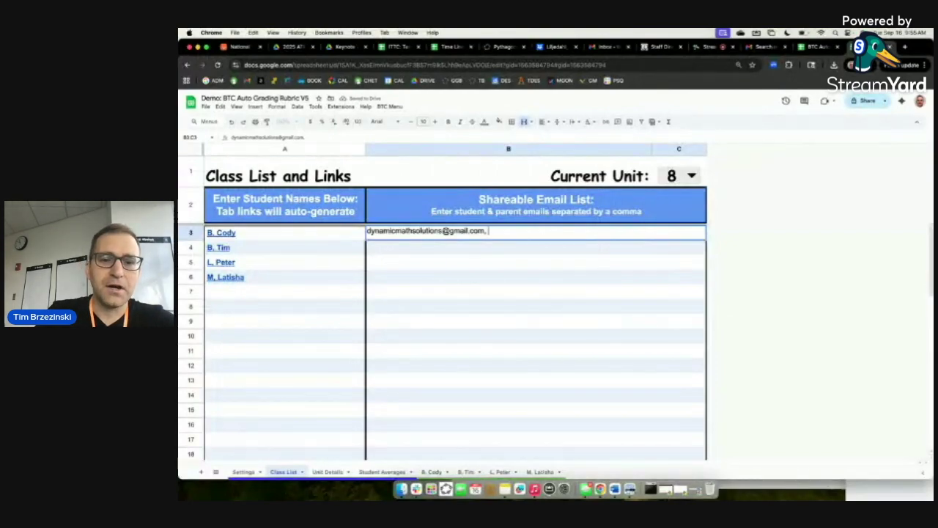
pyautogui.write(' email,')
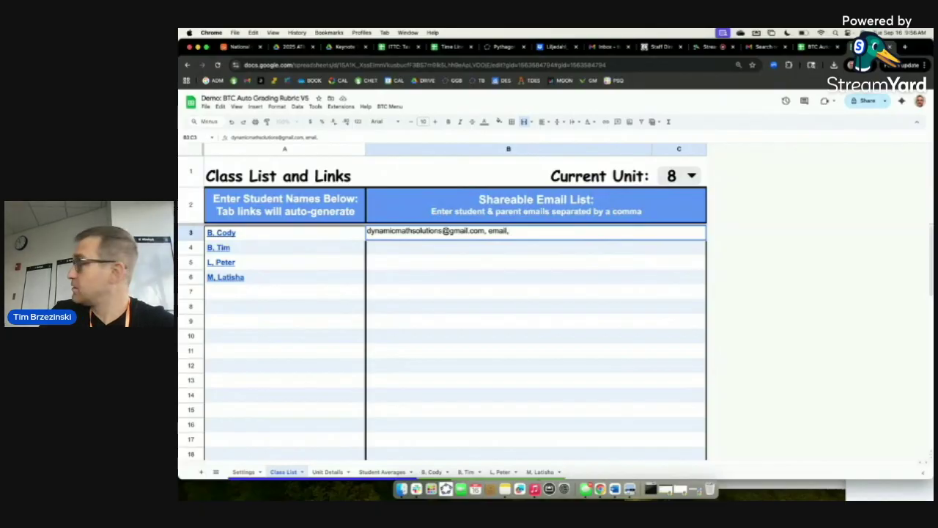
pyautogui.write(' emai')
pyautogui.press('BackSpace')
pyautogui.press('BackSpace')
pyautogui.press('BackSpace')
pyautogui.press('BackSpace')
pyautogui.press('BackSpace')
pyautogui.press('BackSpace')
pyautogui.press('BackSpace')
pyautogui.press('BackSpace')
pyautogui.press('BackSpace')
pyautogui.press('BackSpace')
pyautogui.press('BackSpace')
pyautogui.press('BackSpace')
pyautogui.press('BackSpace')
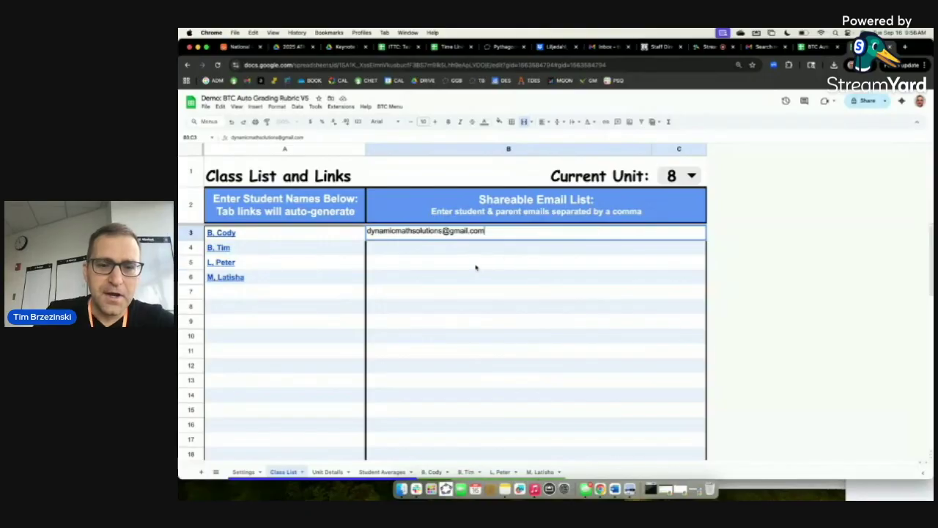
pyautogui.press('Return')
# Fill cells B4, B5 and B6 with the same email address.
pyautogui.hotkey('ctrl', 'v')
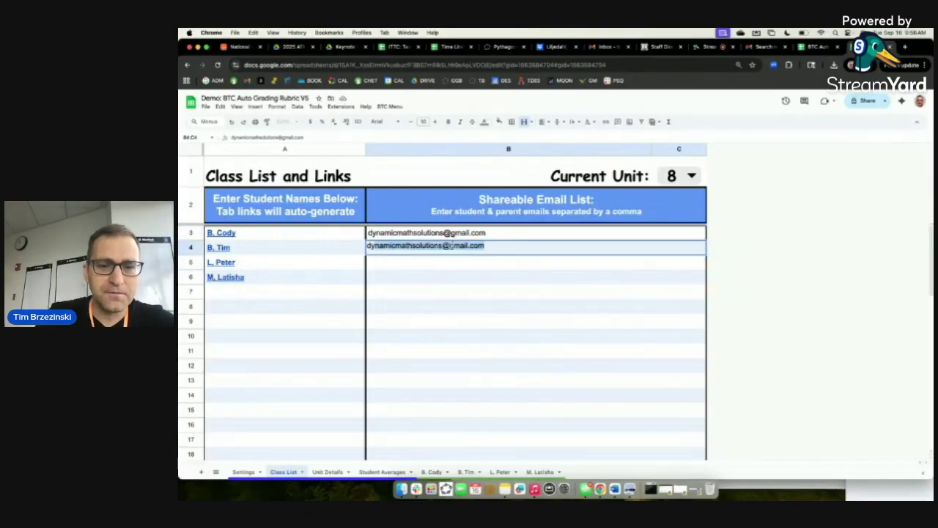
pyautogui.press('Return')
pyautogui.hotkey('ctrl', 'v')
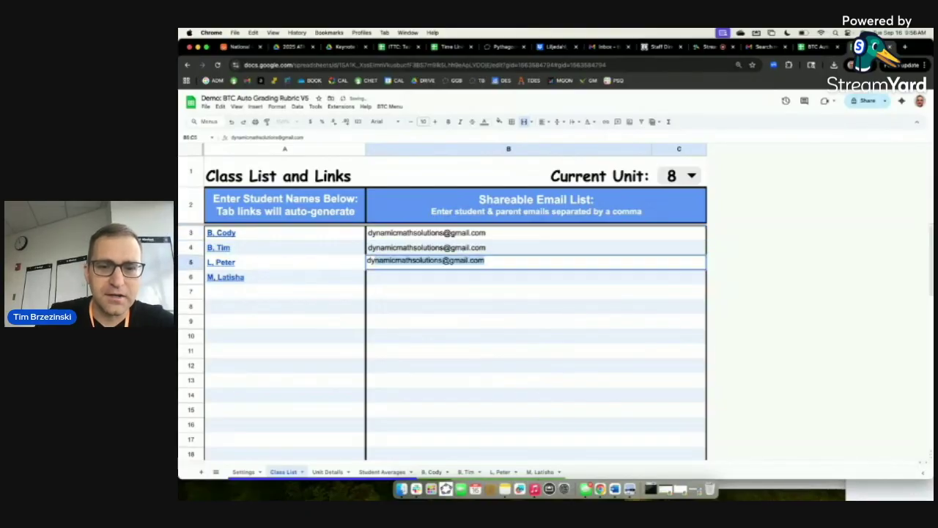
pyautogui.press('Return')
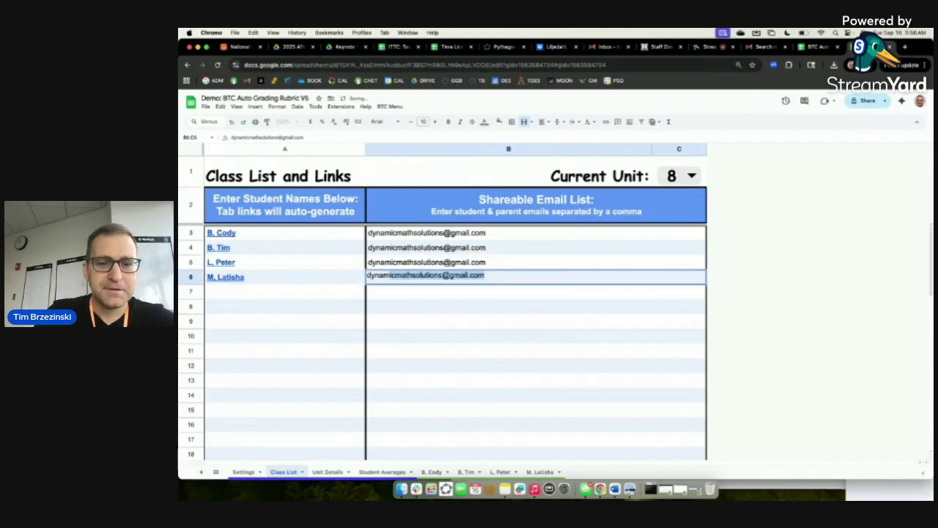
pyautogui.press('Return')
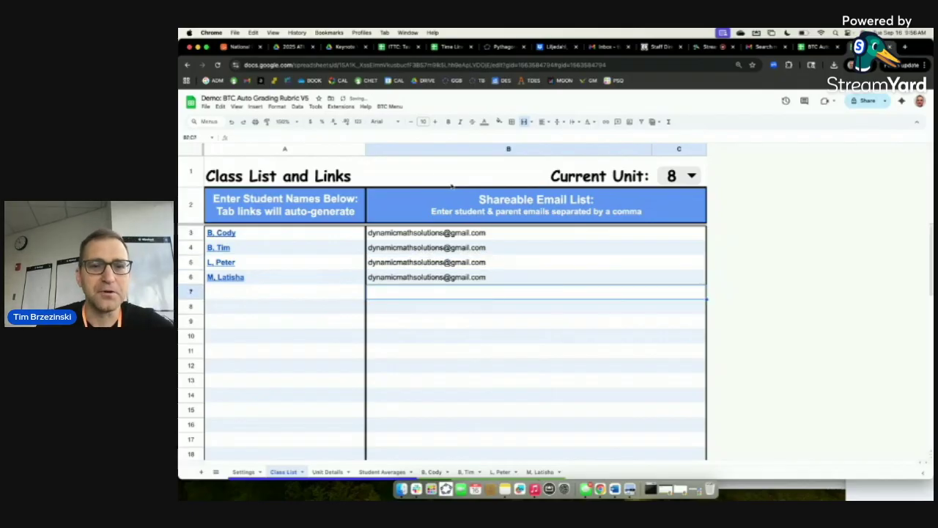
pyautogui.click(392, 107)
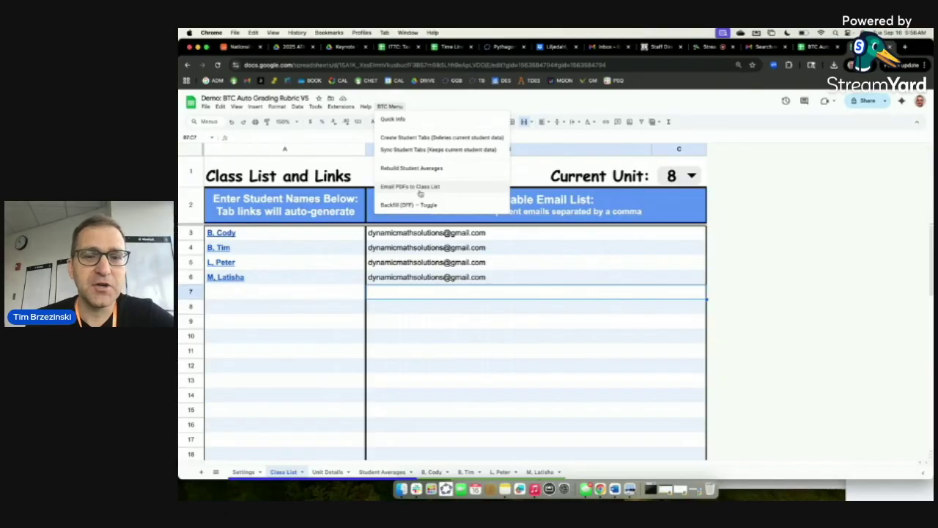
# Run BTC Menu's Email PDFs to Class List, then switch to the receiving Chrome profile.
pyautogui.scroll(5, 414, 189)
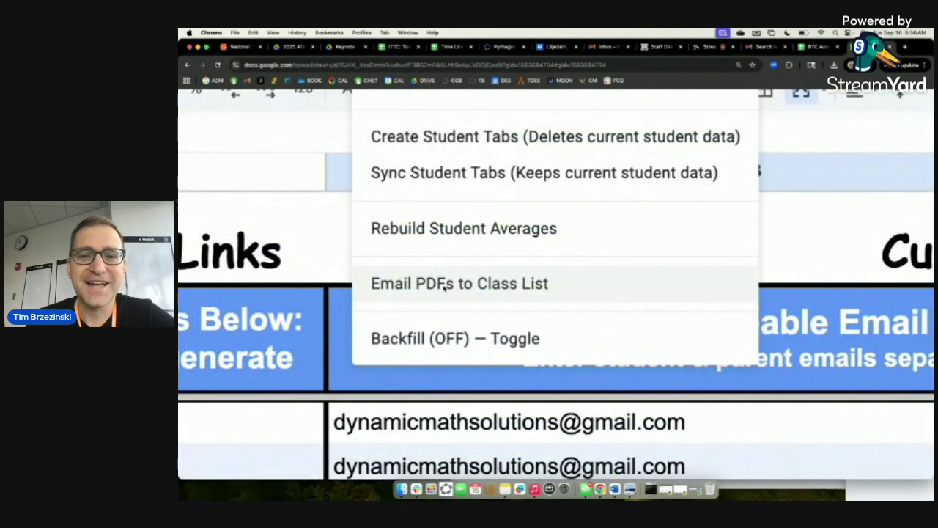
pyautogui.scroll(-5, 443, 288)
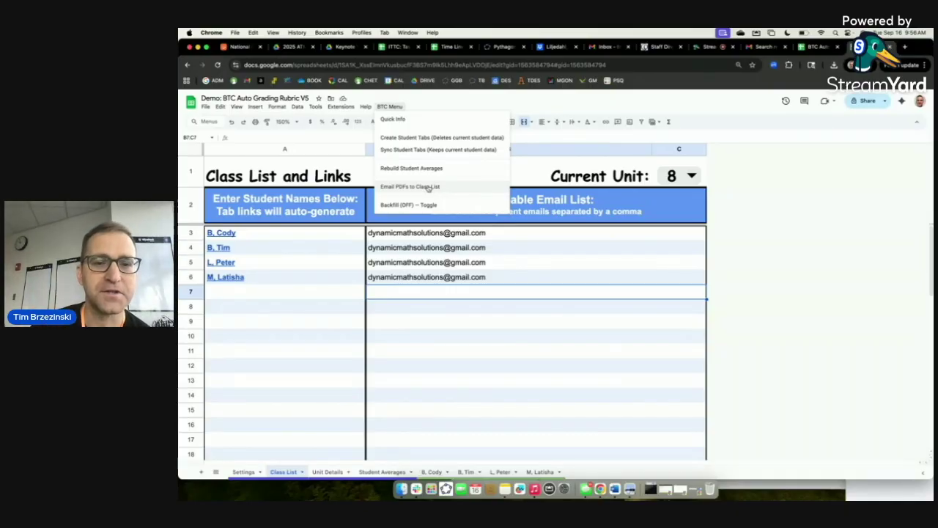
pyautogui.click(428, 189)
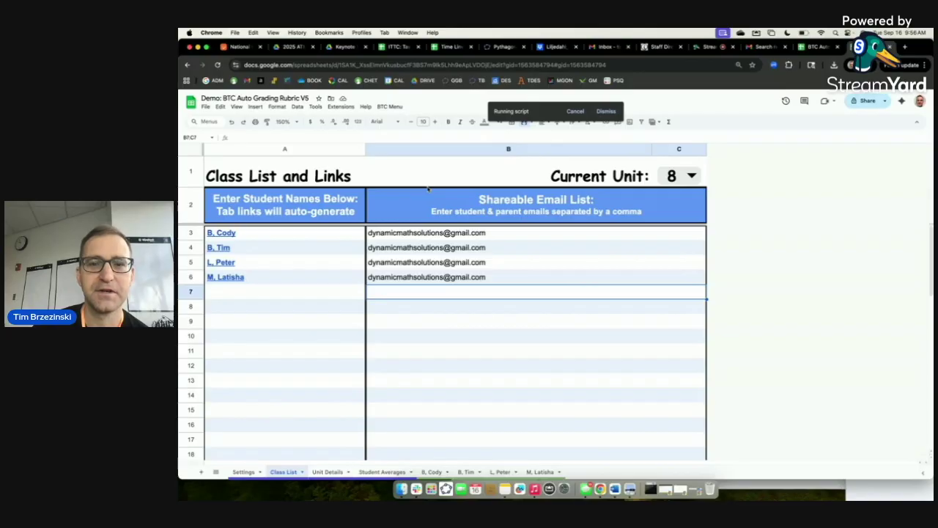
pyautogui.click(361, 32)
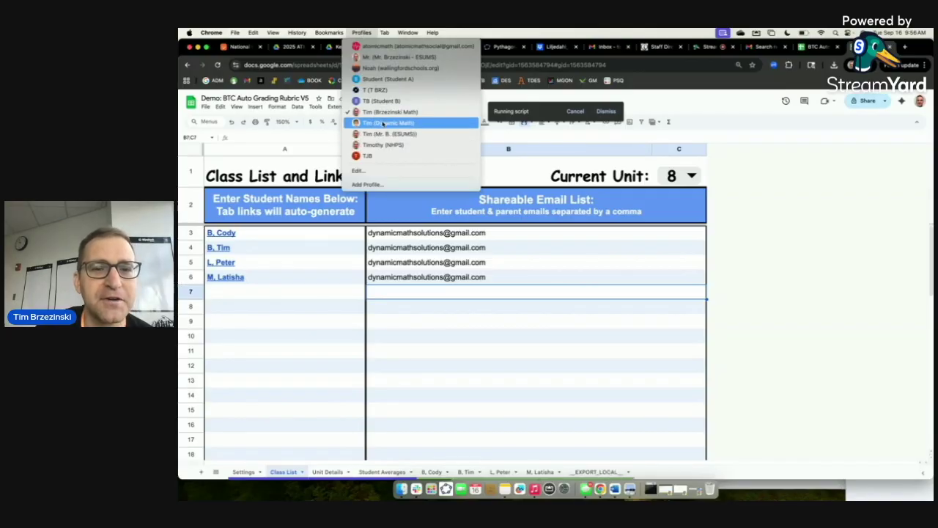
pyautogui.click(382, 123)
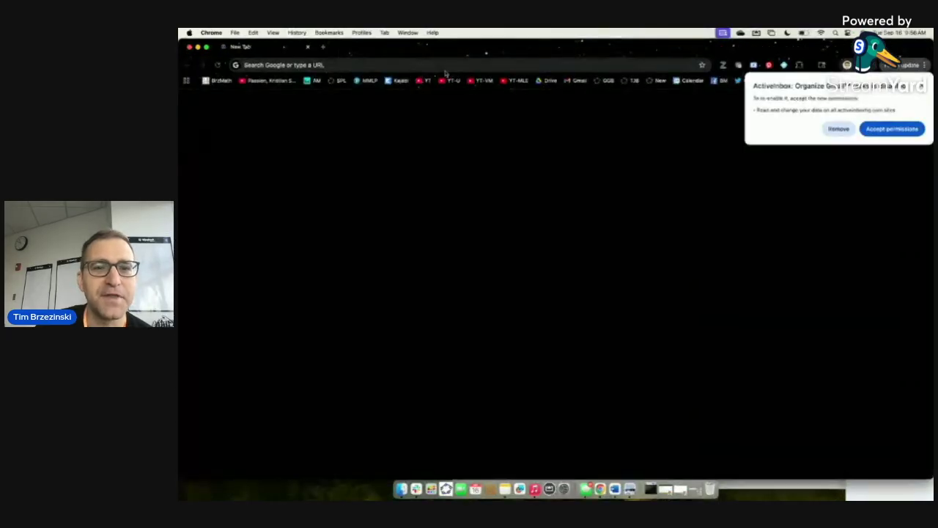
# Open Gmail in the receiving profile, dismiss the extension prompt and reload the inbox.
pyautogui.click(580, 81)
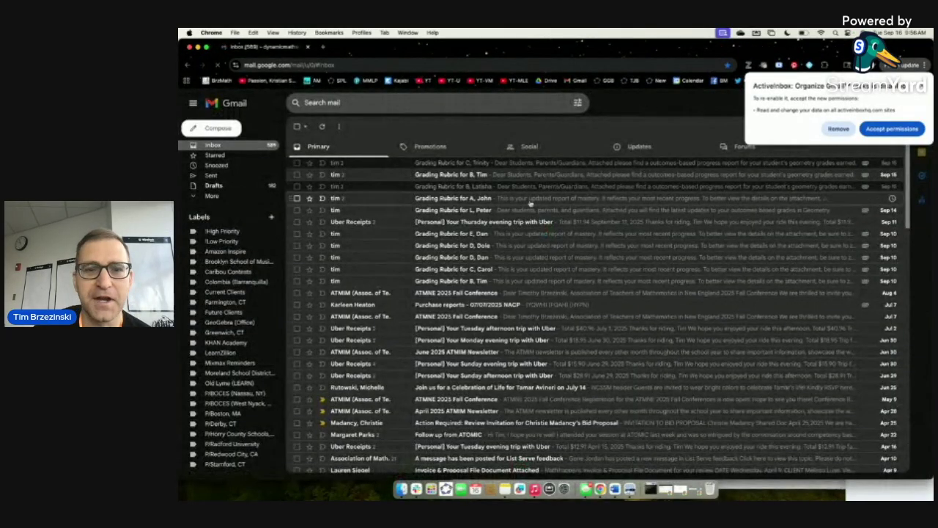
pyautogui.click(640, 146)
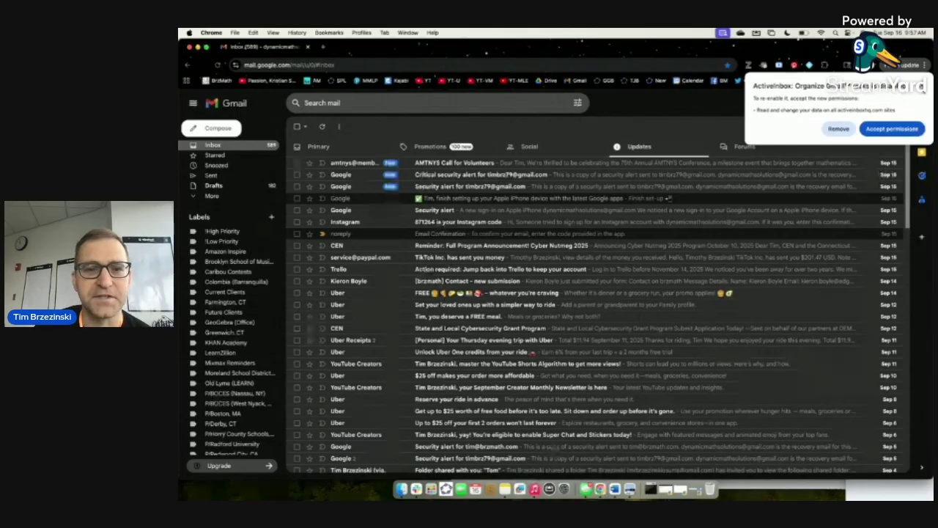
pyautogui.click(923, 87)
pyautogui.press('super+equal')
pyautogui.press('super+equal')
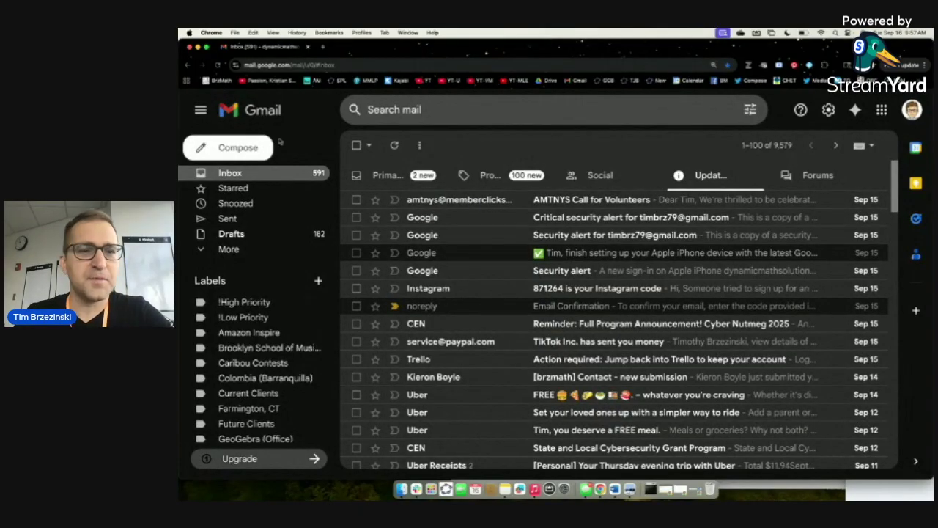
pyautogui.click(217, 65)
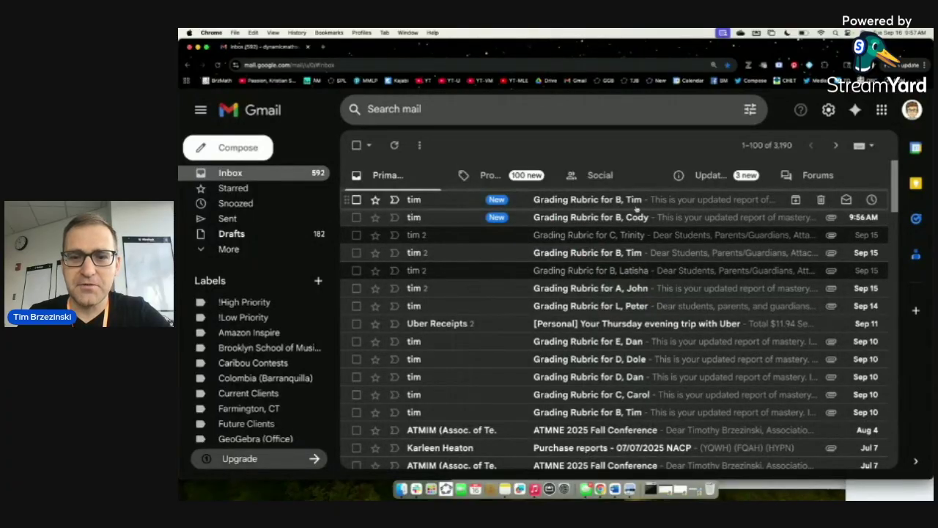
pyautogui.click(569, 218)
# Open the rubric PDF attachment and zoom in three times to read the scores.
pyautogui.scroll(-1, 478, 284)
pyautogui.scroll(-1, 478, 284)
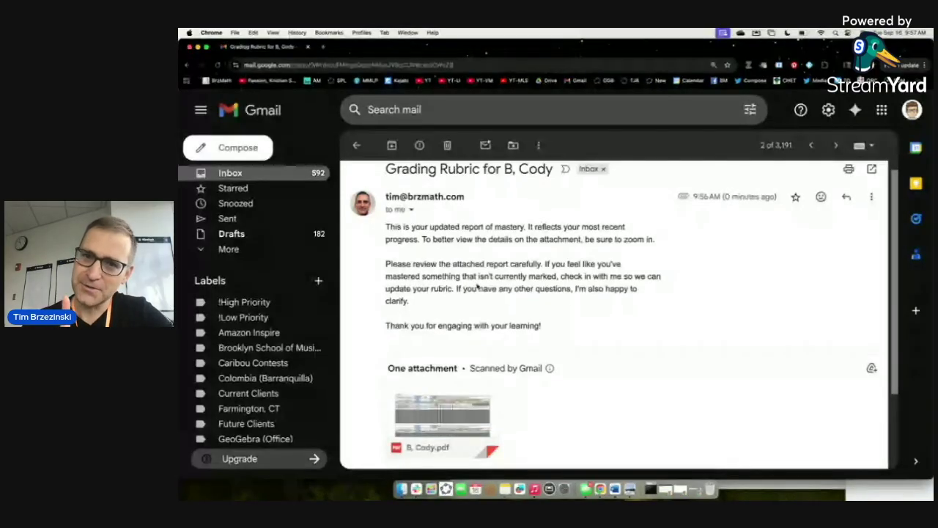
pyautogui.click(441, 410)
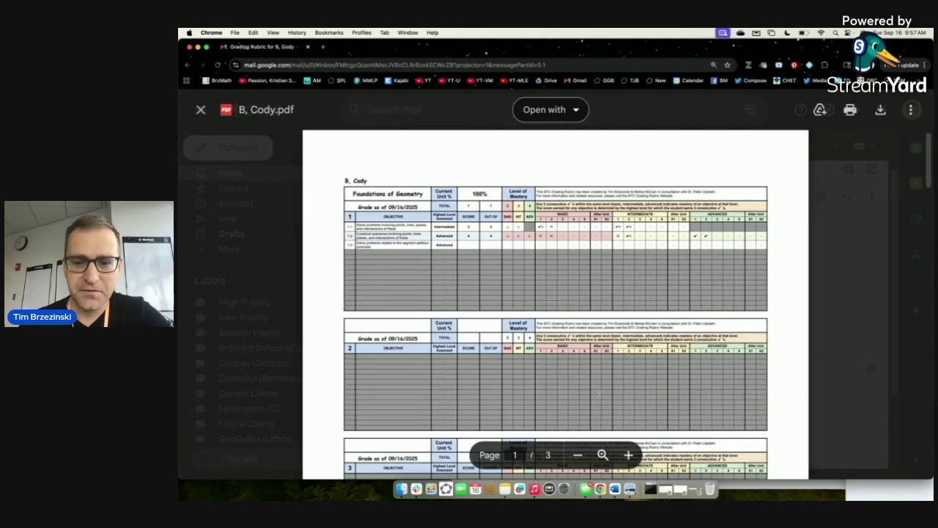
pyautogui.click(628, 455)
pyautogui.click(628, 455)
pyautogui.click(628, 454)
pyautogui.scroll(3, 628, 346)
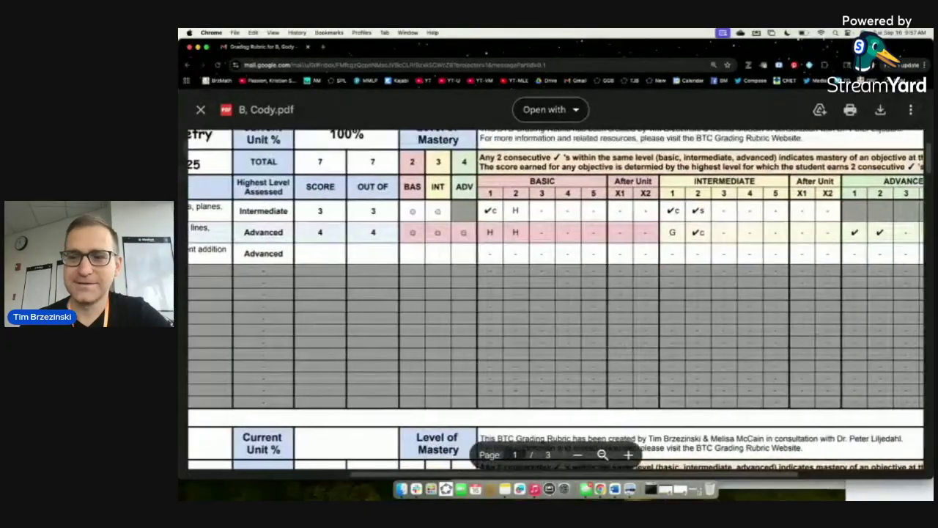
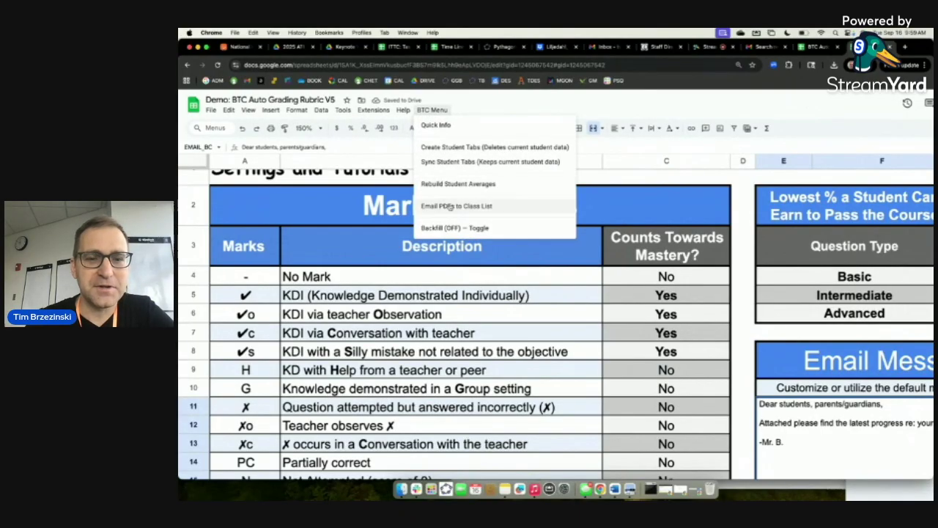
# Zoom the browser out to fit more of the Settings sheet on screen.
pyautogui.press('super+minus')
# Run BTC Menu's Email PDFs to Class List, then switch to the Chrome profile with Gmail.
pyautogui.click(388, 108)
pyautogui.click(438, 275)
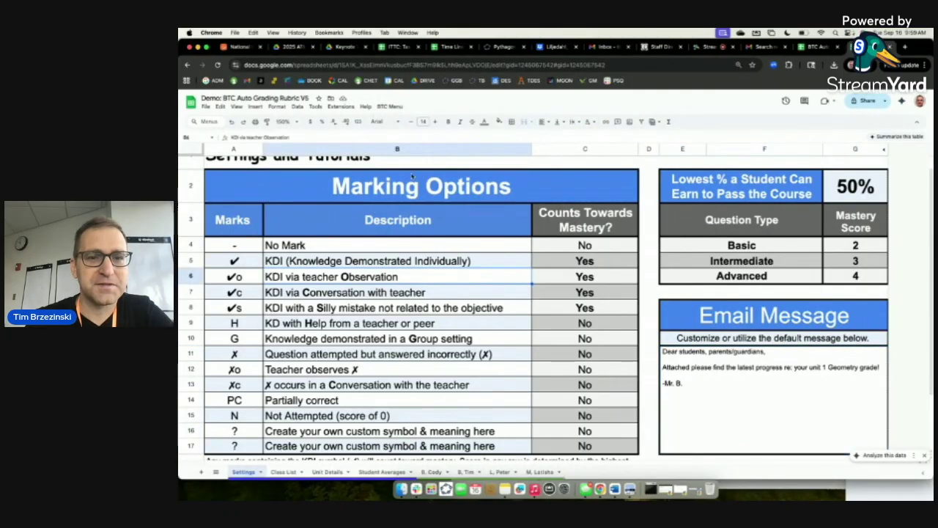
pyautogui.click(390, 108)
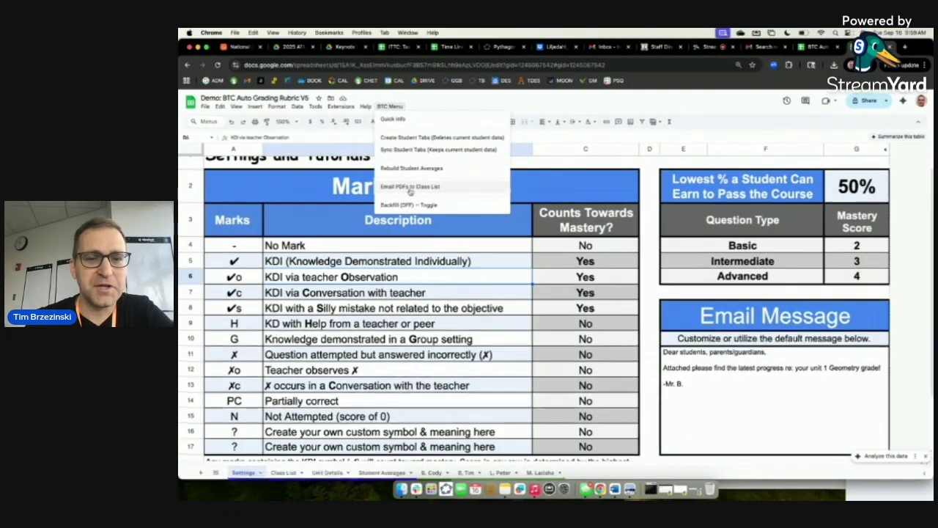
pyautogui.scroll(5, 410, 189)
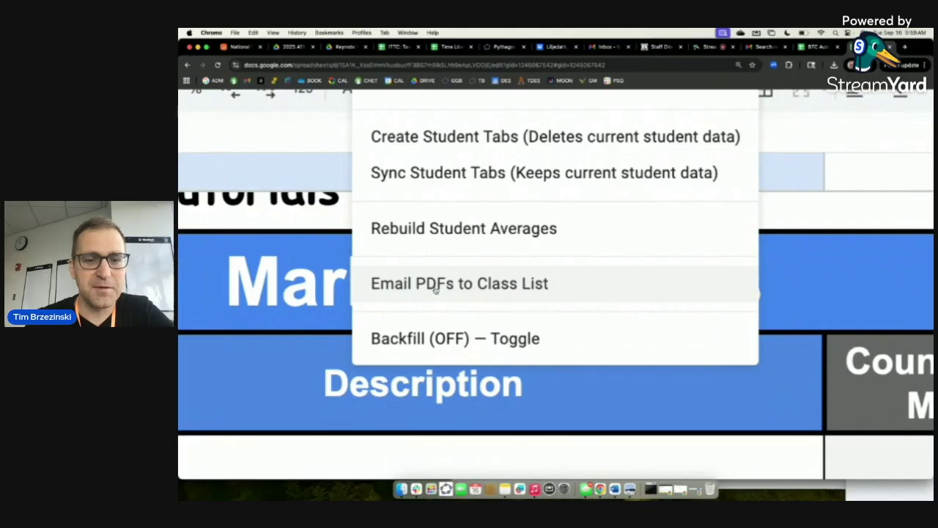
pyautogui.scroll(-5, 434, 288)
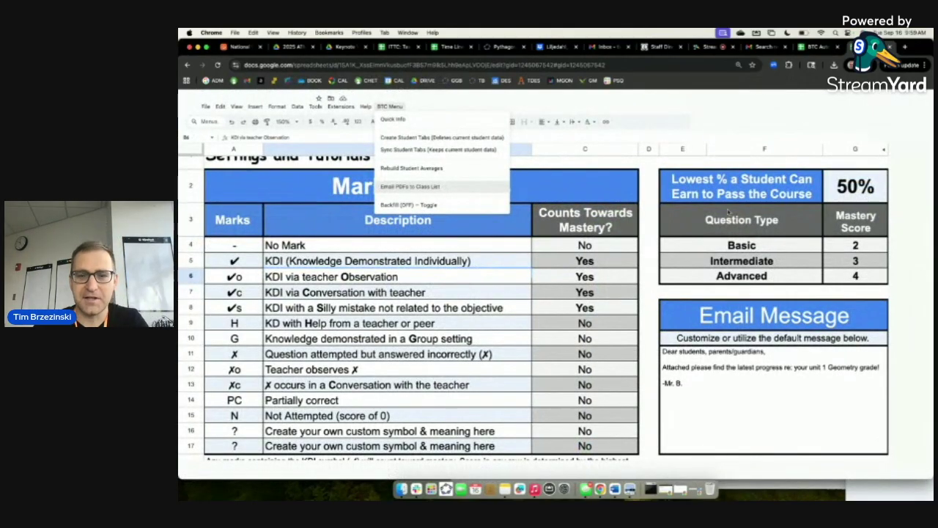
pyautogui.click(415, 188)
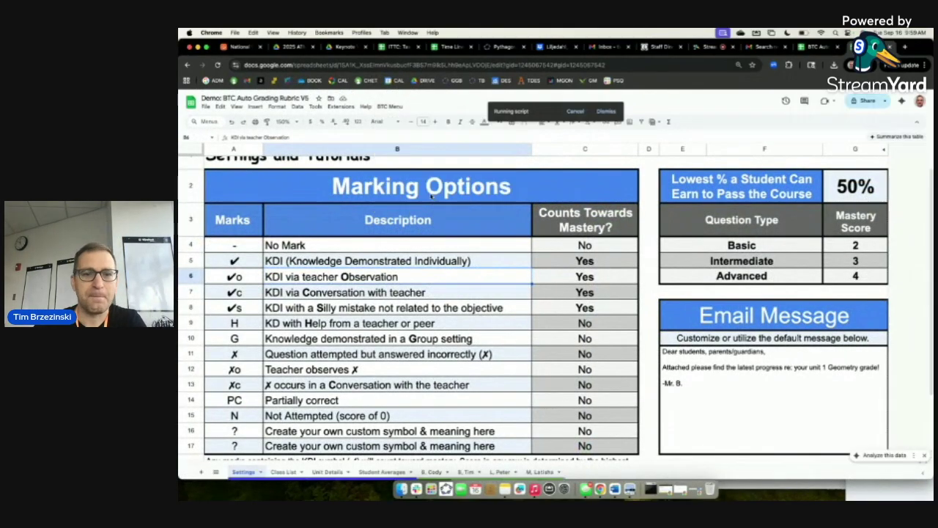
pyautogui.click(361, 32)
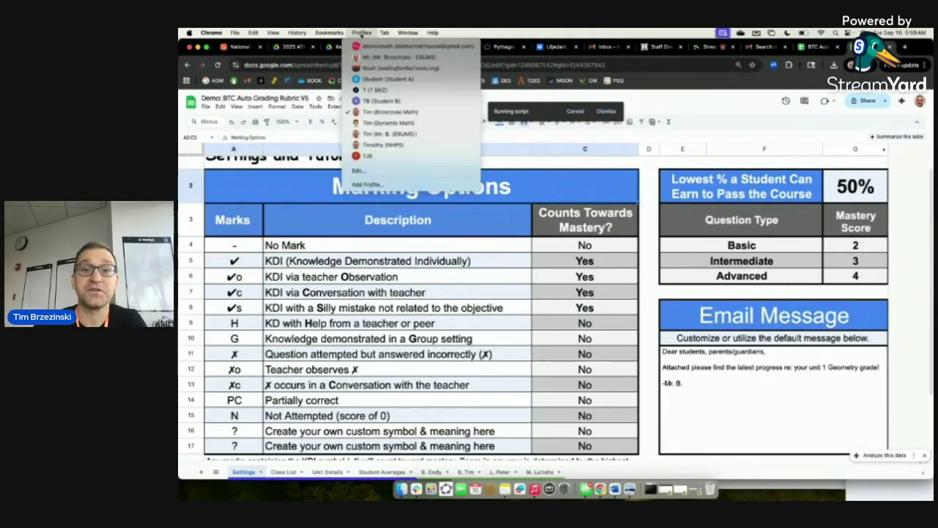
pyautogui.click(387, 123)
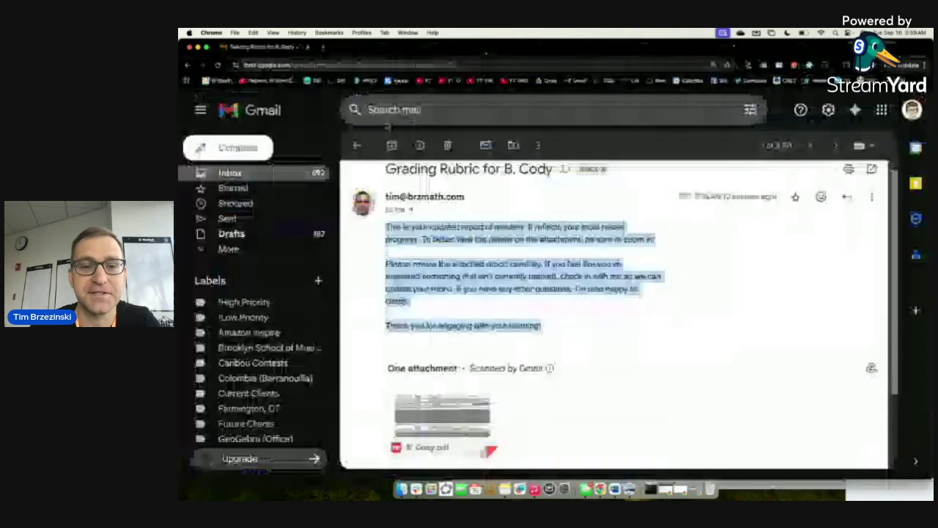
# Return to the Gmail inbox, reload it, and open the new Grading Rubric email.
pyautogui.click(358, 146)
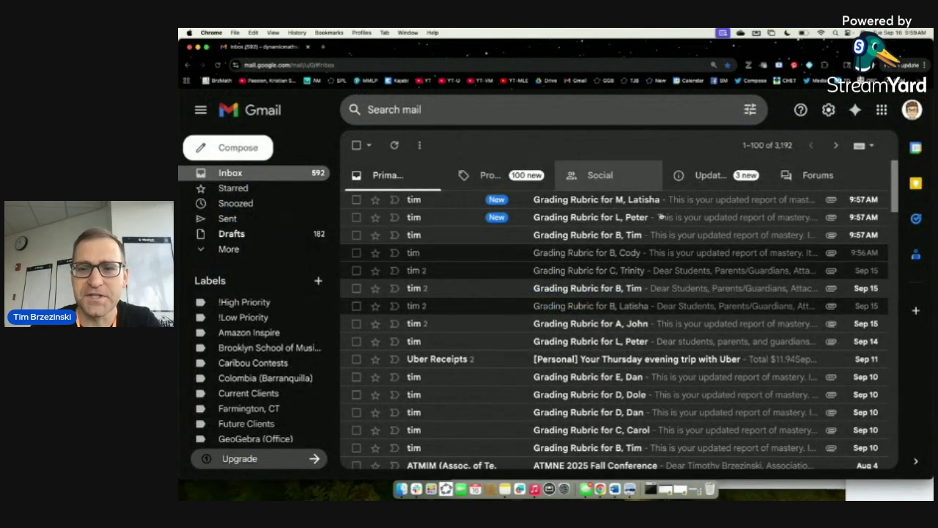
pyautogui.click(218, 65)
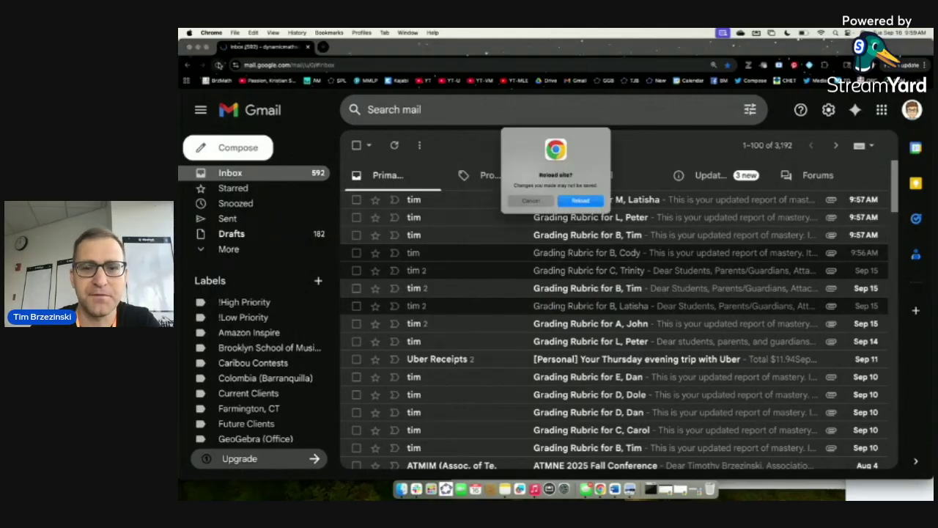
pyautogui.click(581, 199)
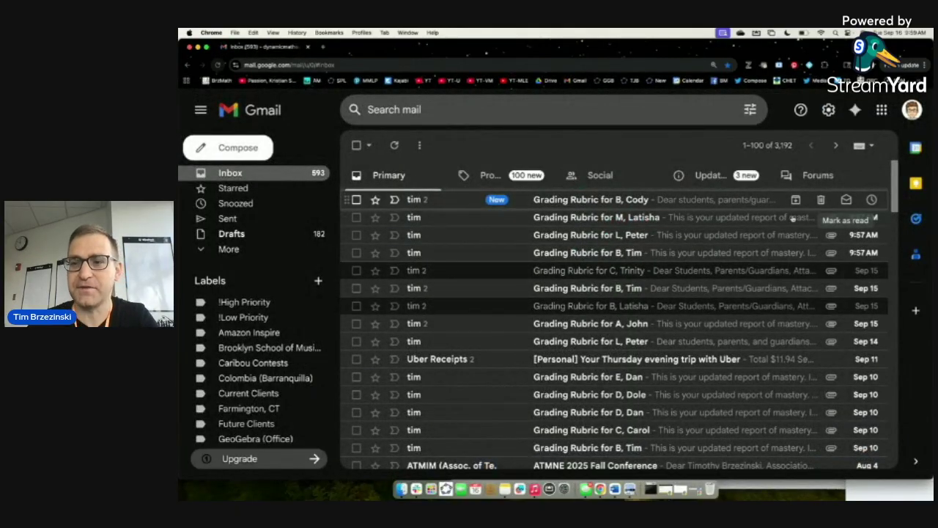
pyautogui.click(583, 201)
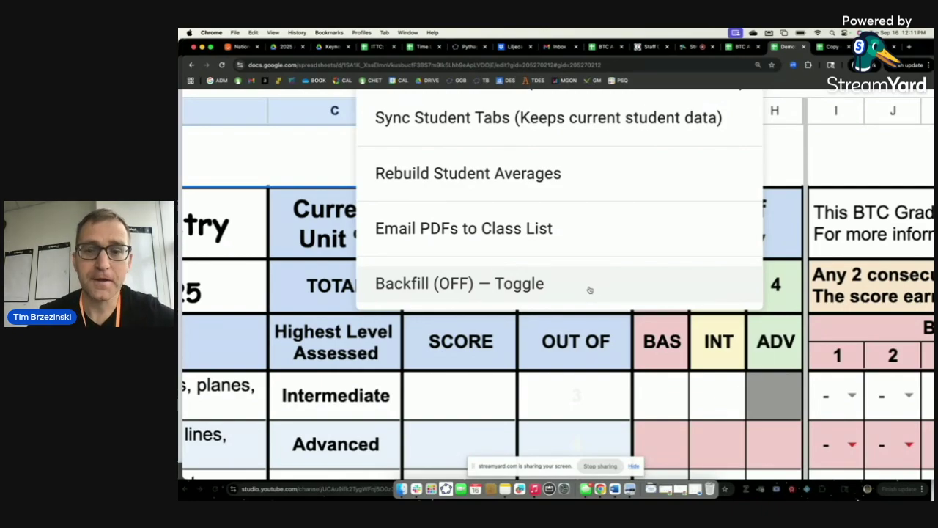
# Mark W8 with ✓ and X8 with ✗ for objective 1-3, giving 1 of 4 (25%).
pyautogui.press('super+0')
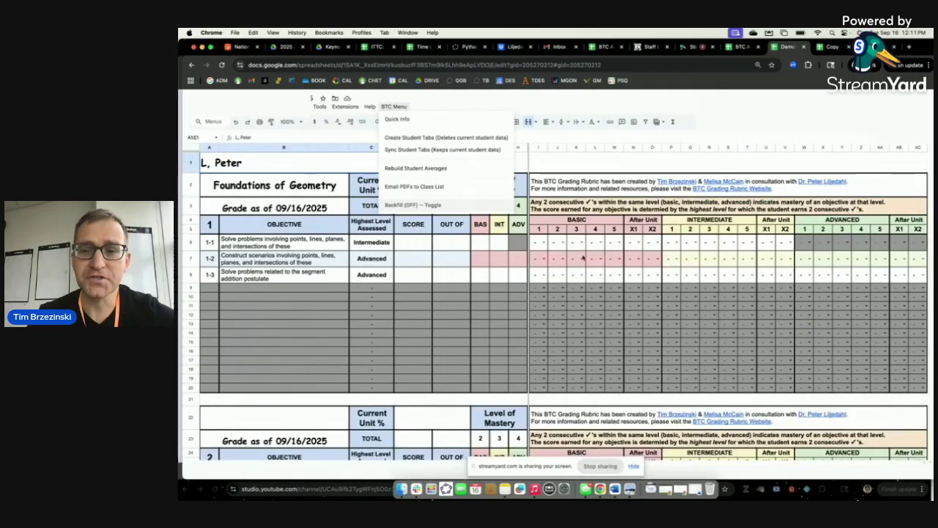
pyautogui.click(574, 96)
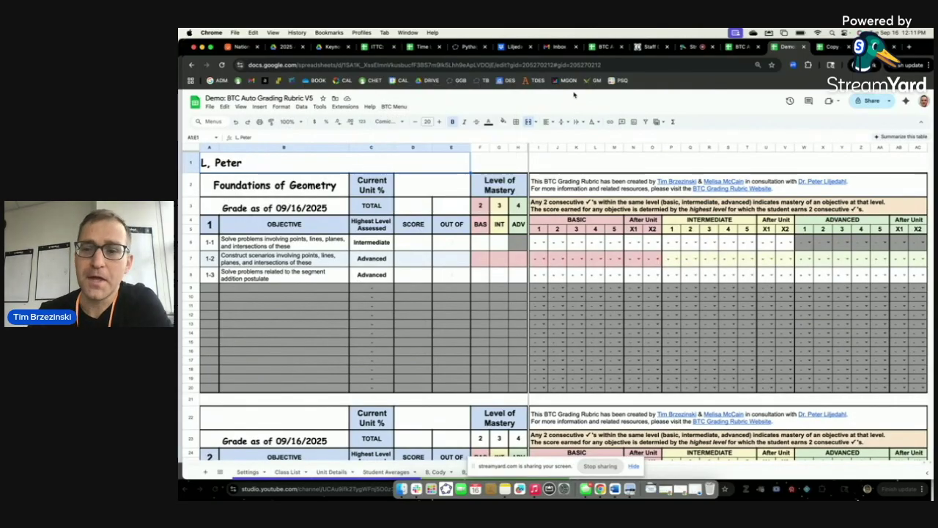
pyautogui.click(810, 276)
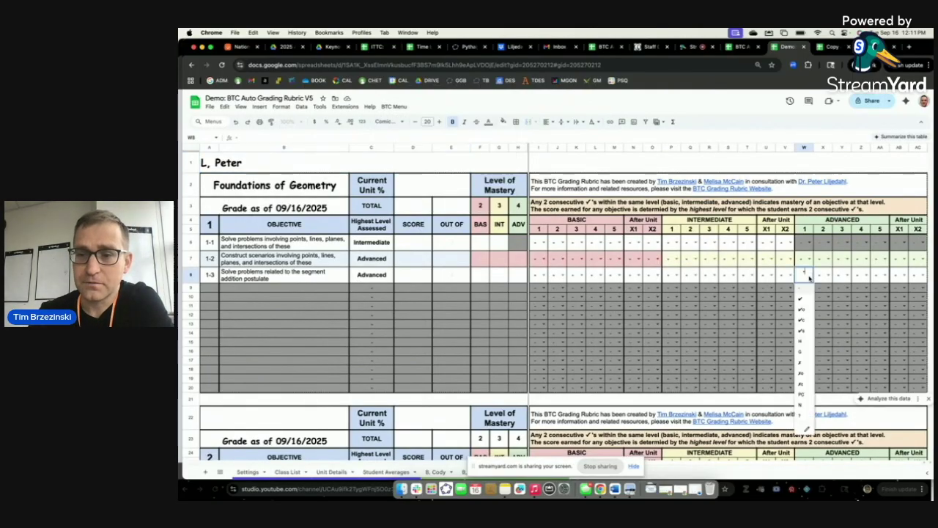
pyautogui.click(804, 302)
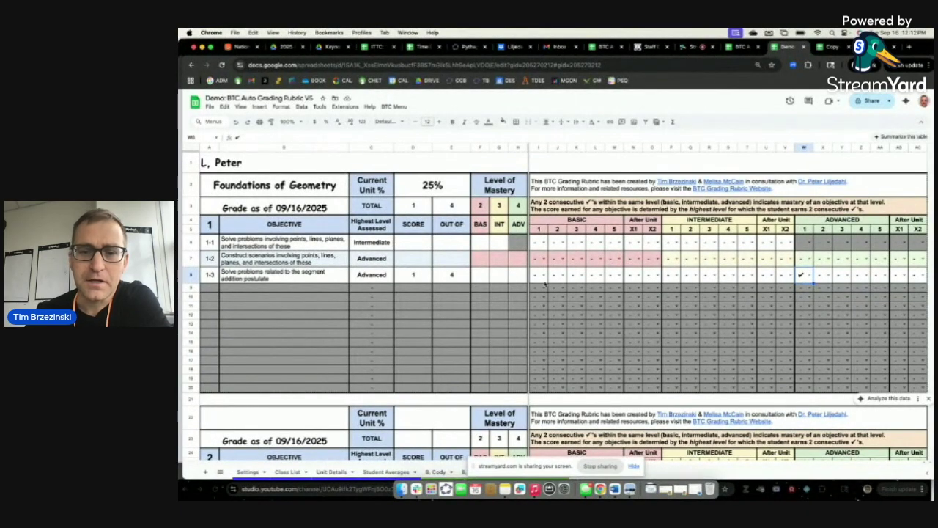
pyautogui.click(827, 276)
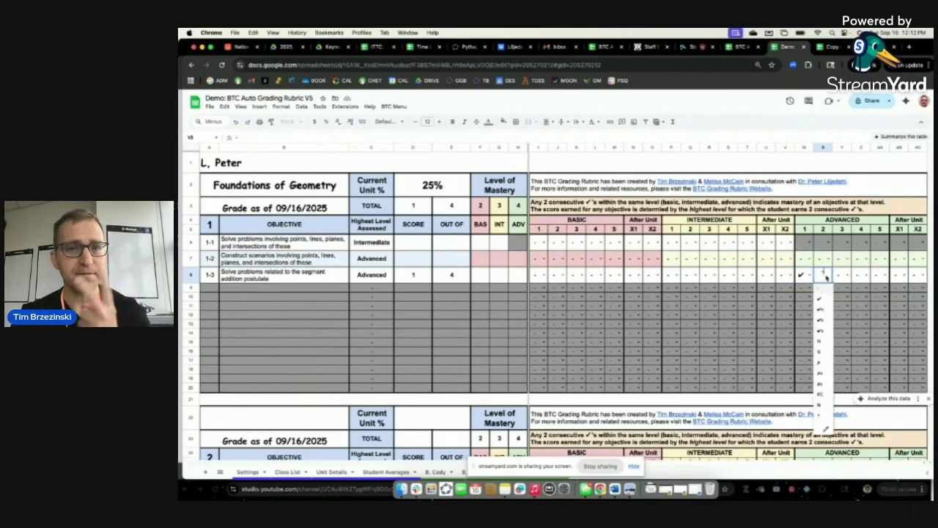
pyautogui.click(819, 364)
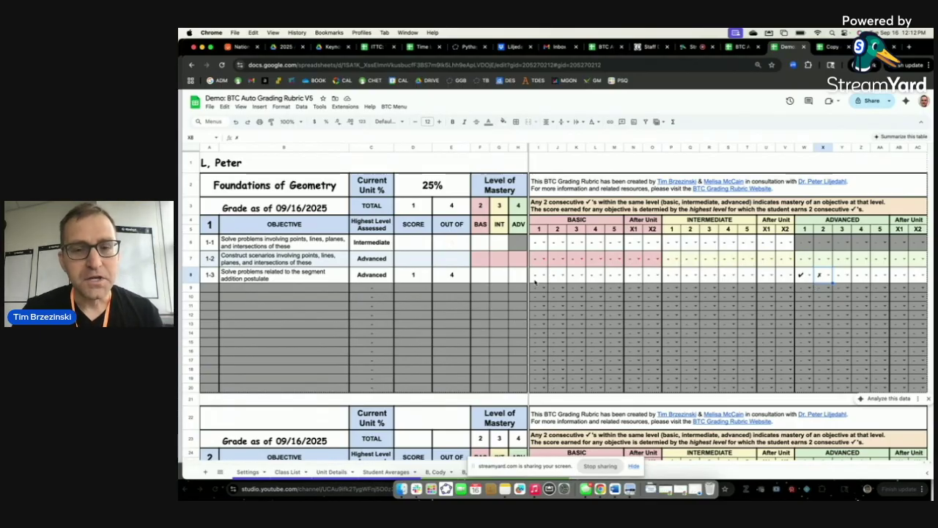
# Toggle Backfill from OFF to ON in the BTC Menu and acknowledge the 'Backfill is now ON.' message.
pyautogui.click(396, 107)
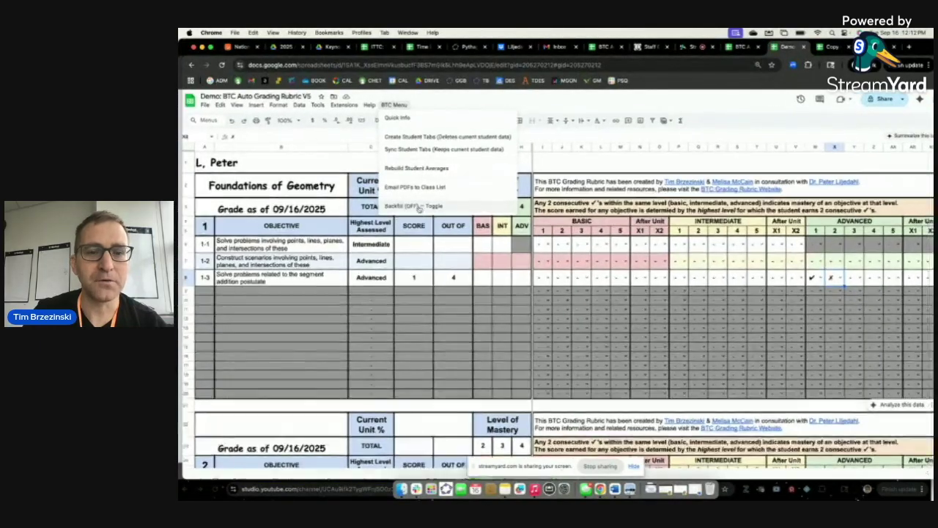
pyautogui.scroll(5, 420, 209)
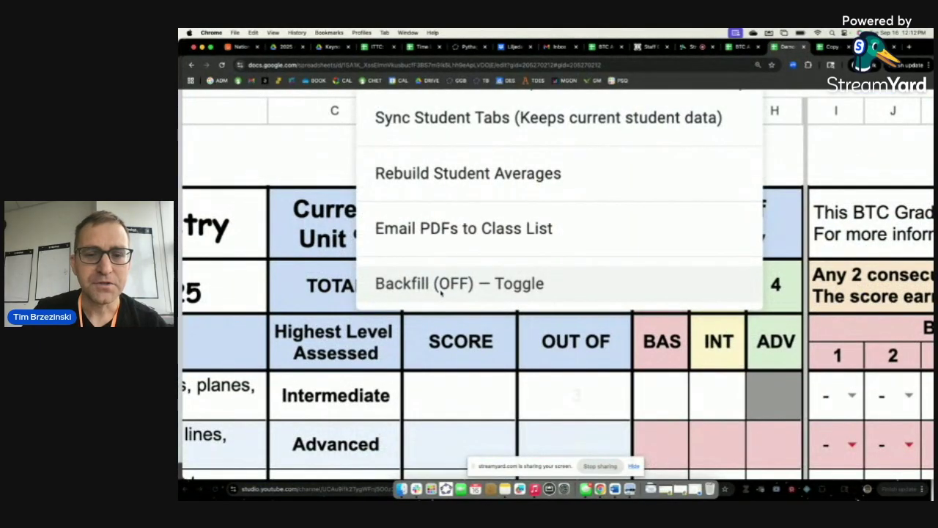
pyautogui.scroll(-5, 440, 292)
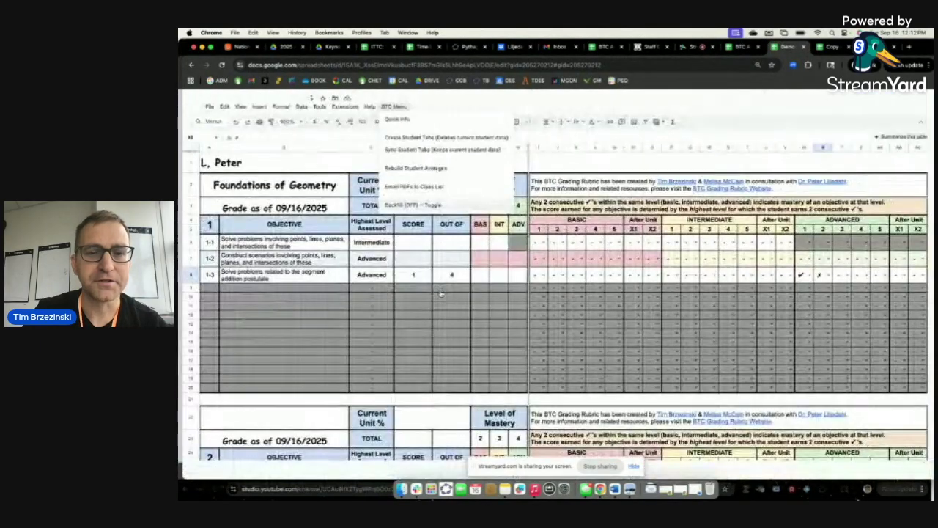
pyautogui.click(424, 205)
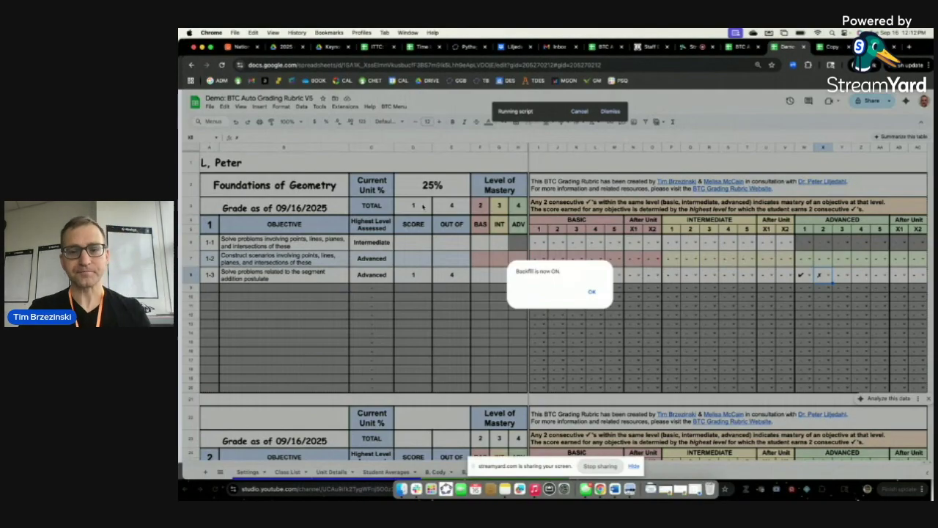
pyautogui.click(591, 293)
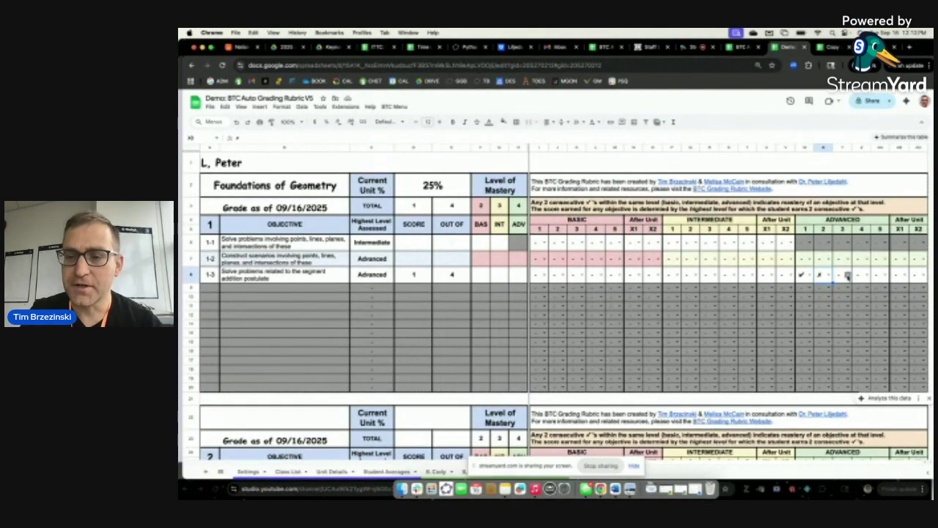
# Check row 1-3's third Advanced attempt, then mark row 1-2's first two Basic attempts ✗ and G.
pyautogui.click(847, 275)
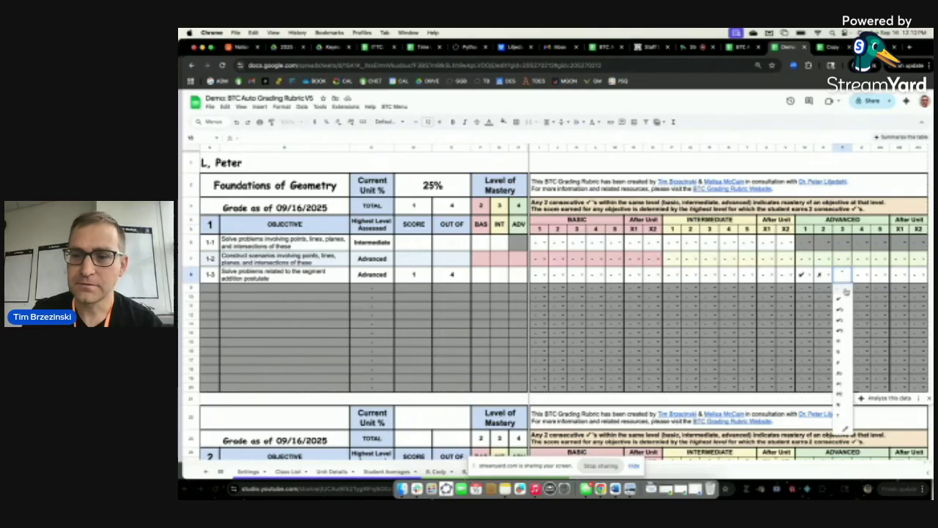
pyautogui.click(843, 305)
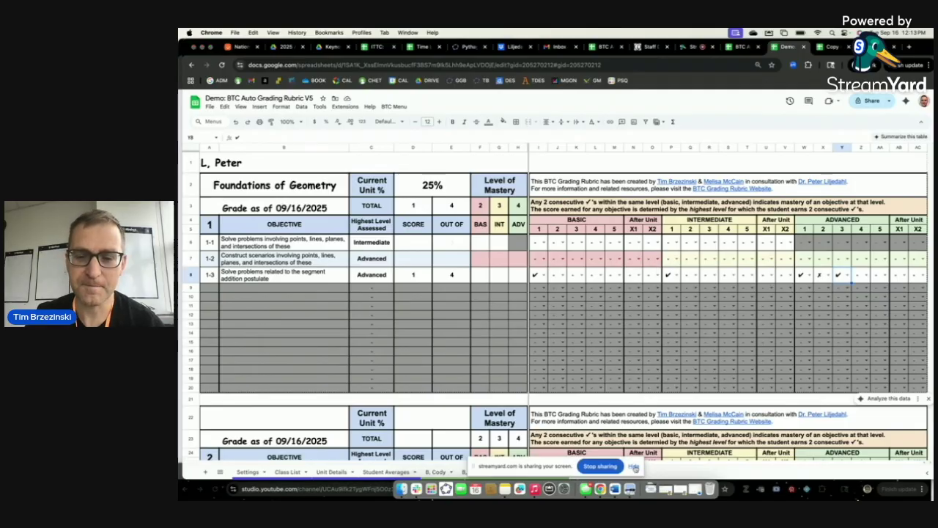
pyautogui.click(635, 467)
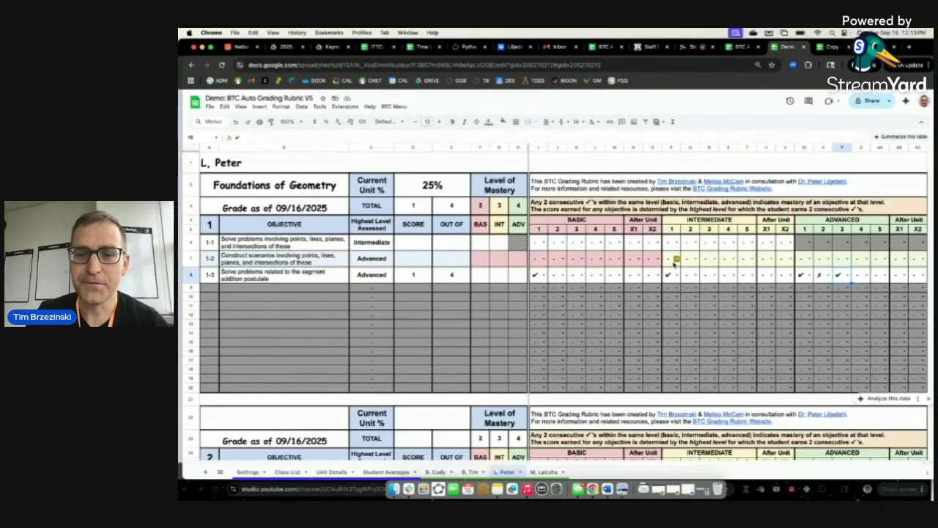
pyautogui.click(676, 260)
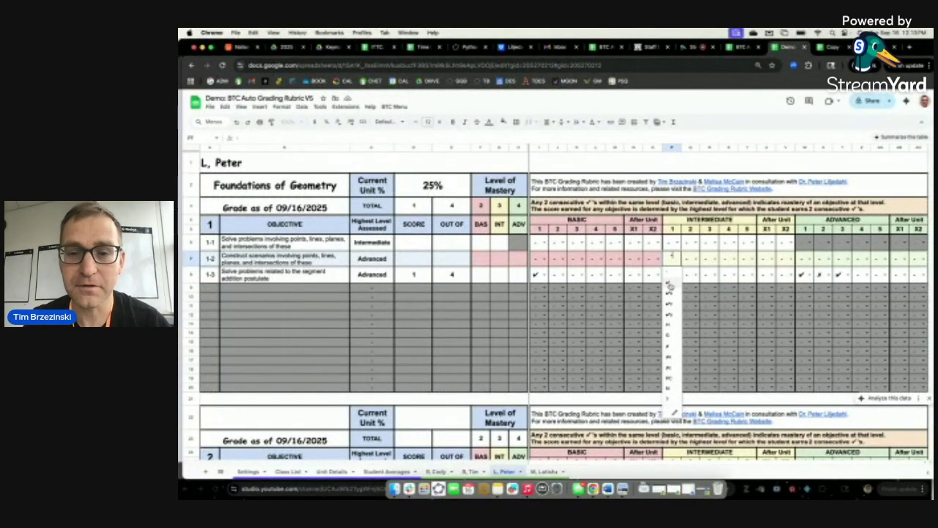
pyautogui.click(544, 258)
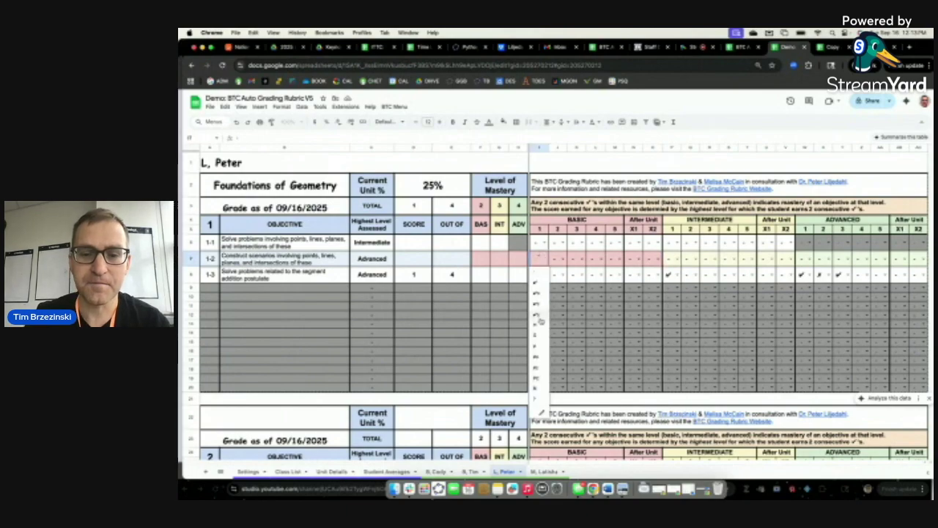
pyautogui.click(540, 344)
pyautogui.click(565, 257)
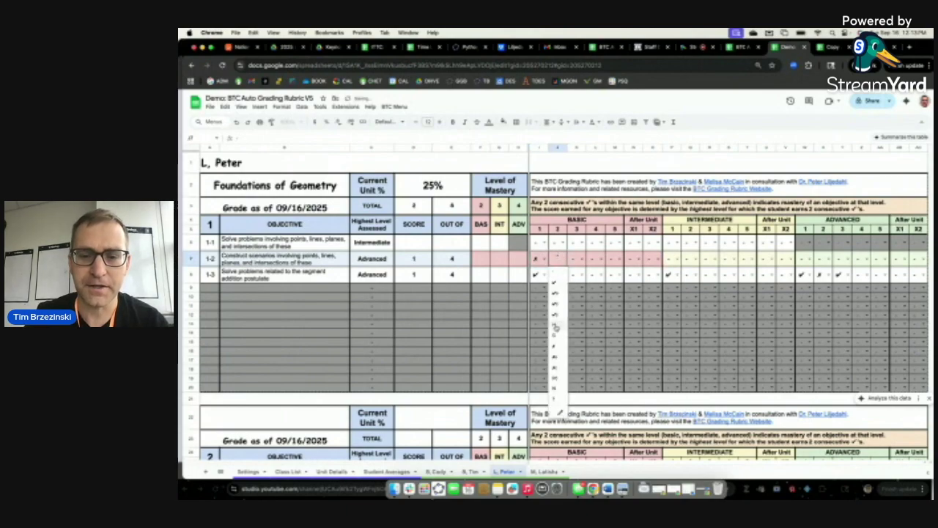
pyautogui.click(555, 336)
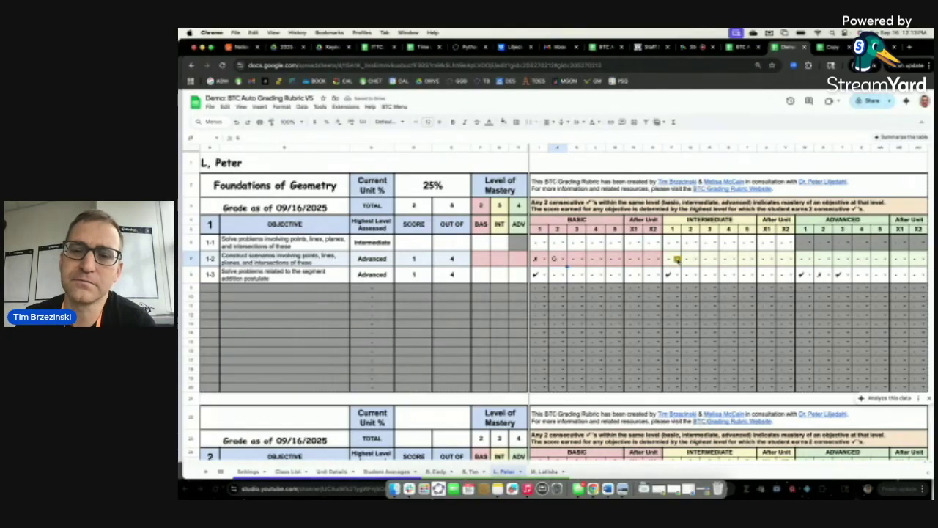
# Enter ✓, ✗, ✓ in row 1-2's Intermediate attempts, paste a ✓ into its fourth Basic attempt, and verify Backfill is ON.
pyautogui.click(676, 259)
pyautogui.click(669, 284)
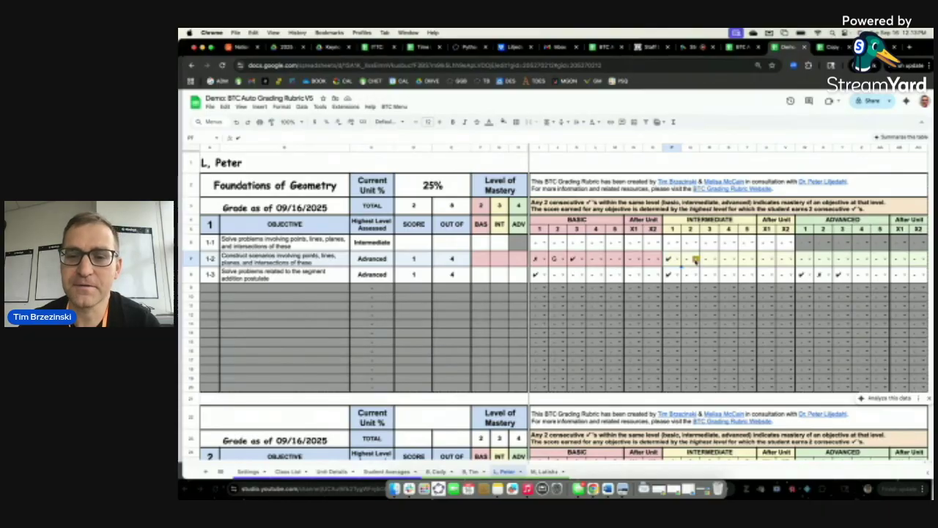
pyautogui.click(697, 261)
pyautogui.click(687, 347)
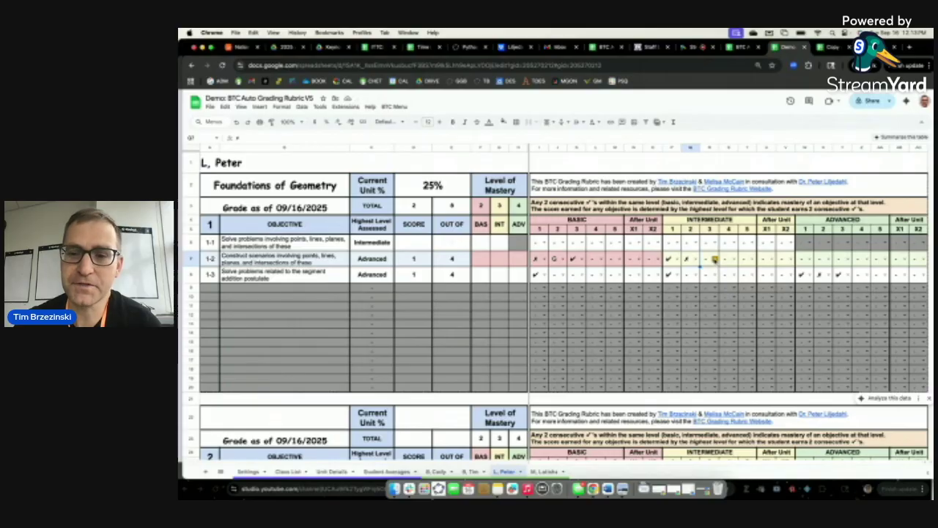
pyautogui.click(715, 259)
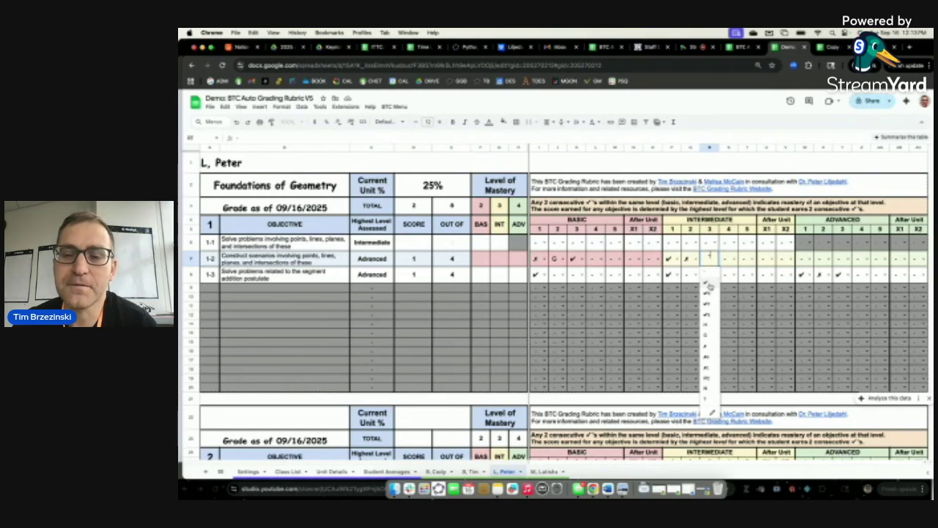
pyautogui.click(709, 286)
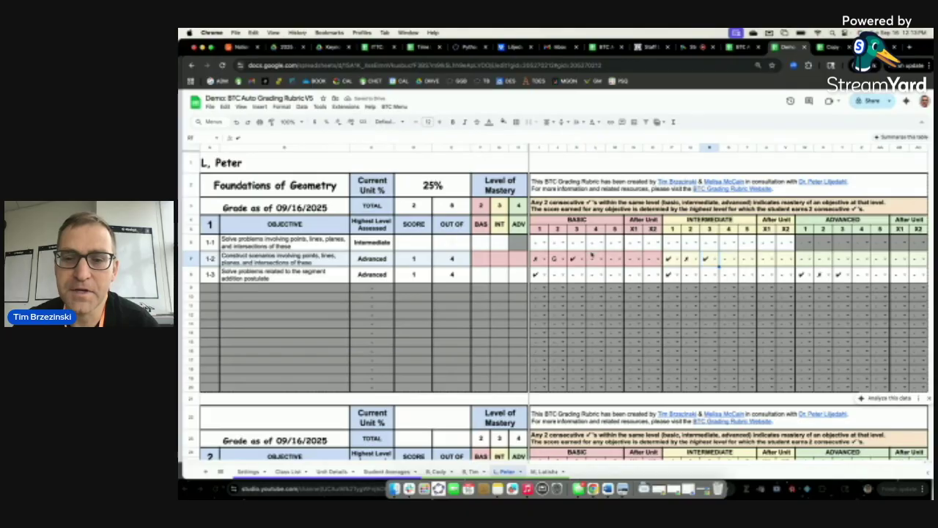
pyautogui.write('✓')
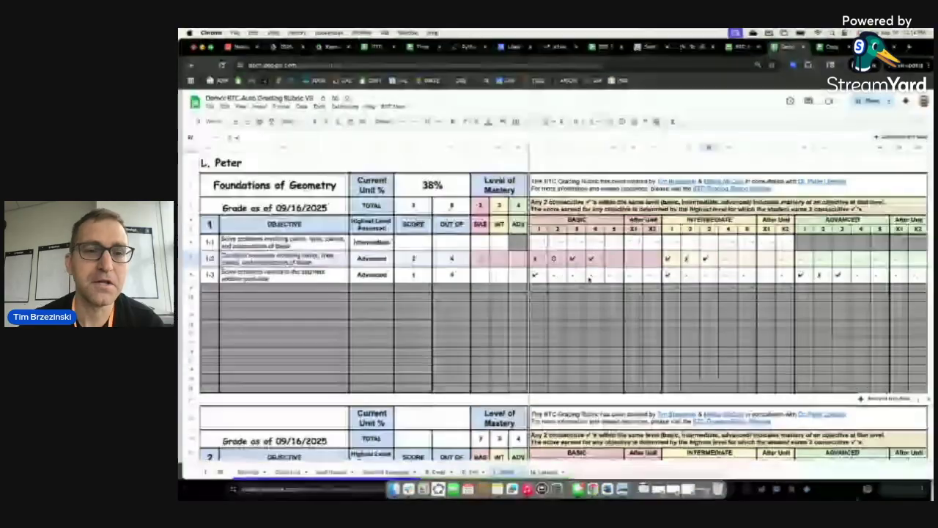
pyautogui.click(396, 106)
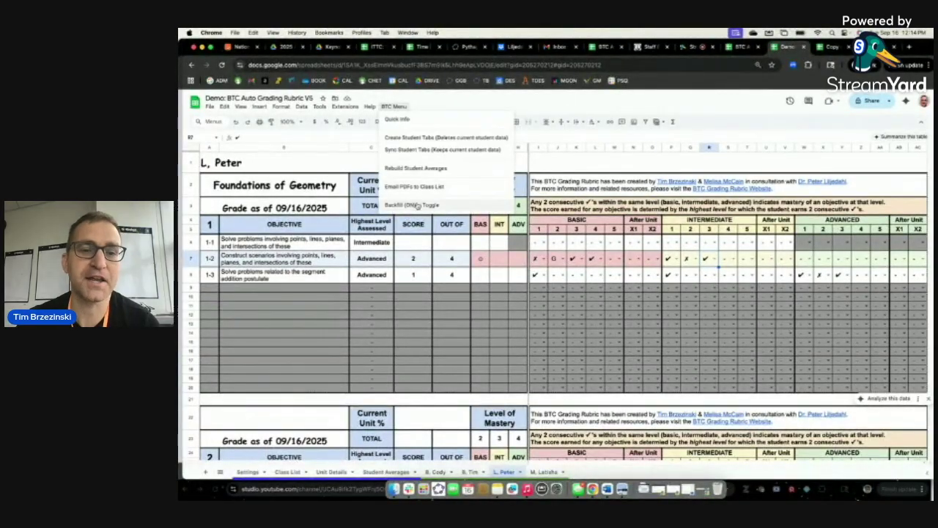
pyautogui.scroll(5, 417, 208)
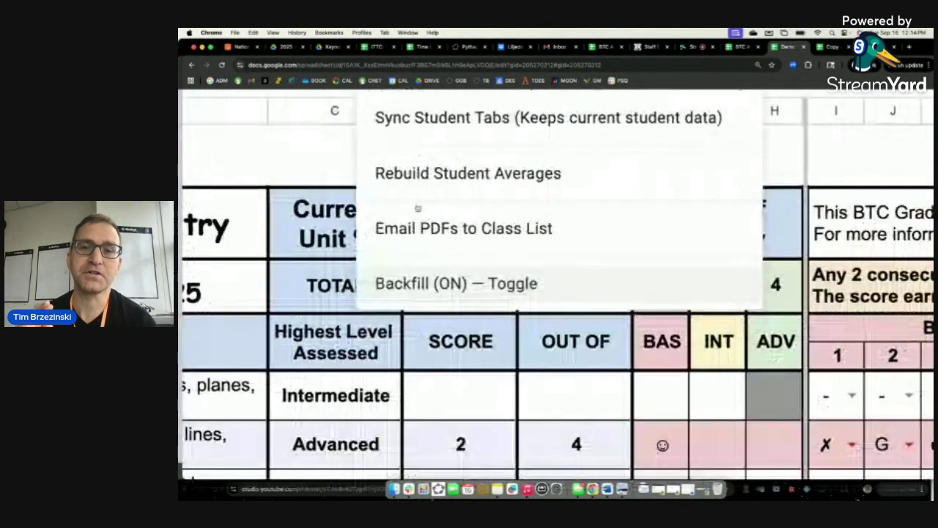